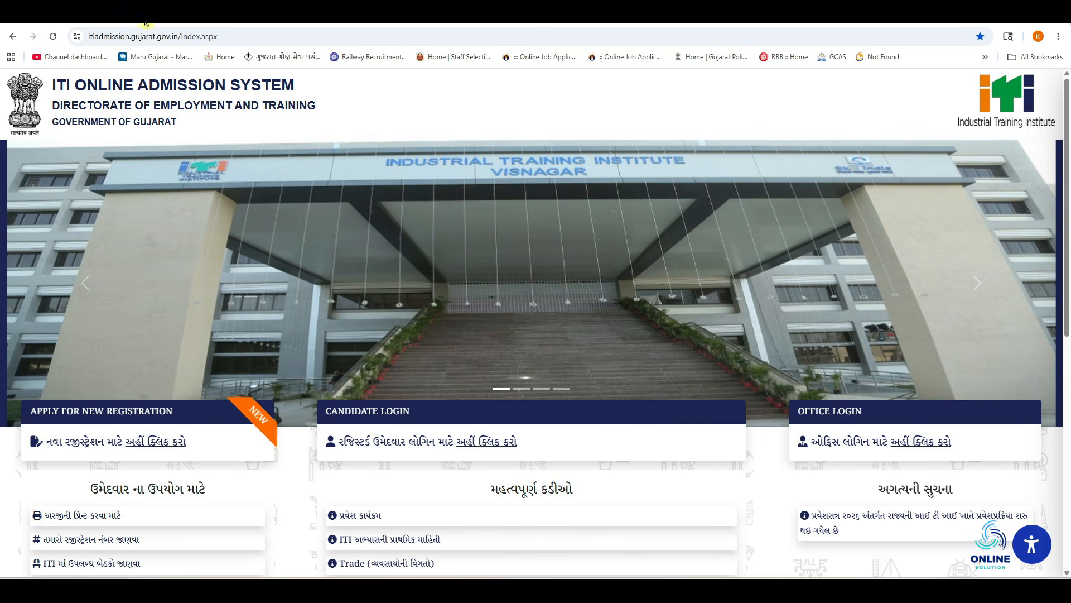
Search Google for 'iti admission gujarat' in a new tab
key("ctrl+t")
type("iti admission gujarat")
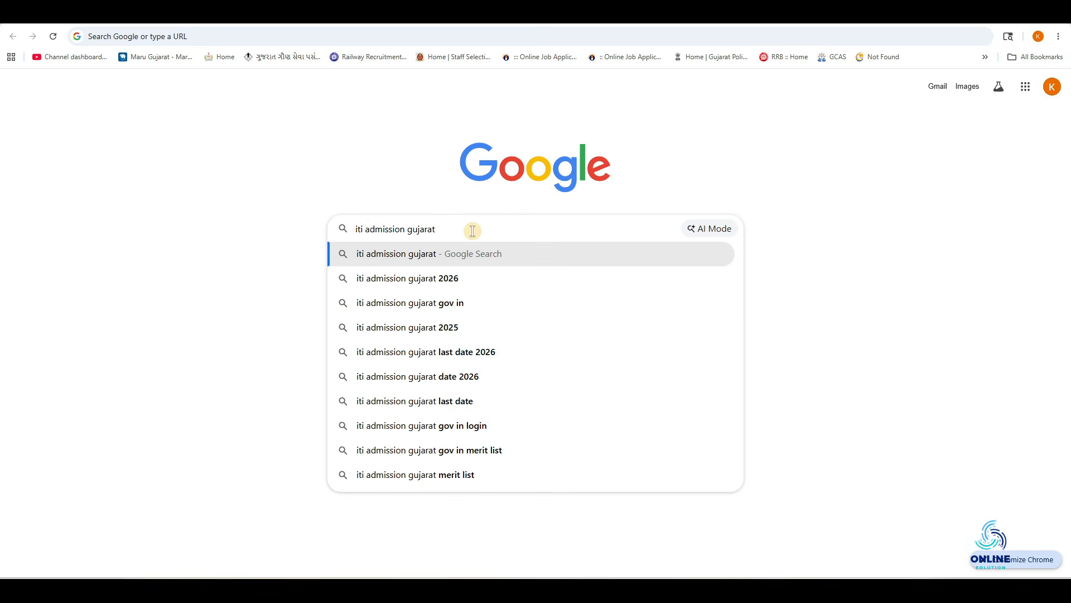
key("Return")
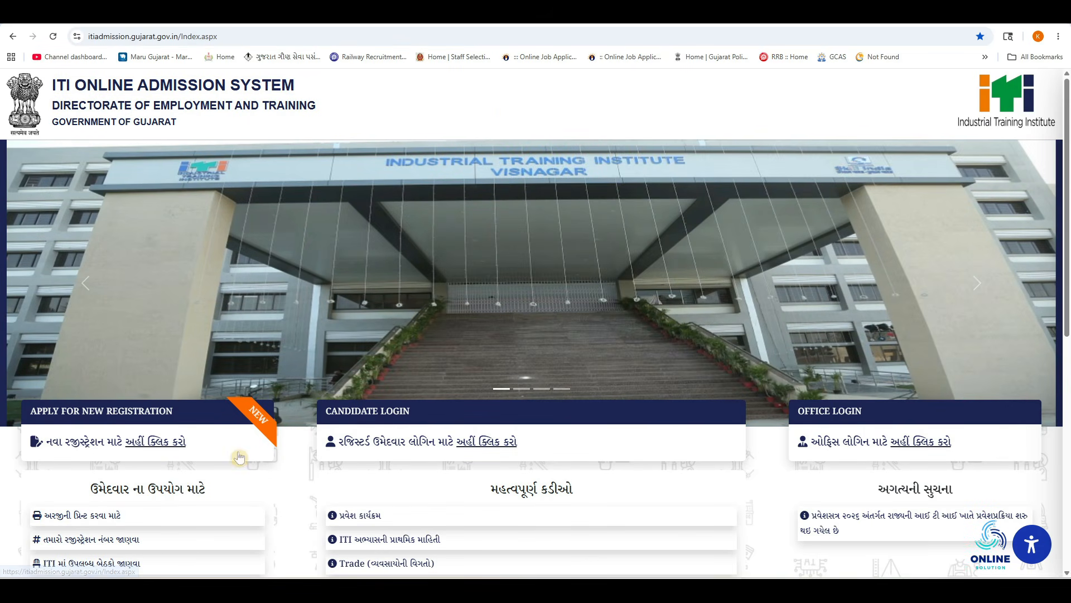
Open the admission schedule PDF and check the registration dates 14/05/2026 to 23/06/2026
left_click(360, 514)
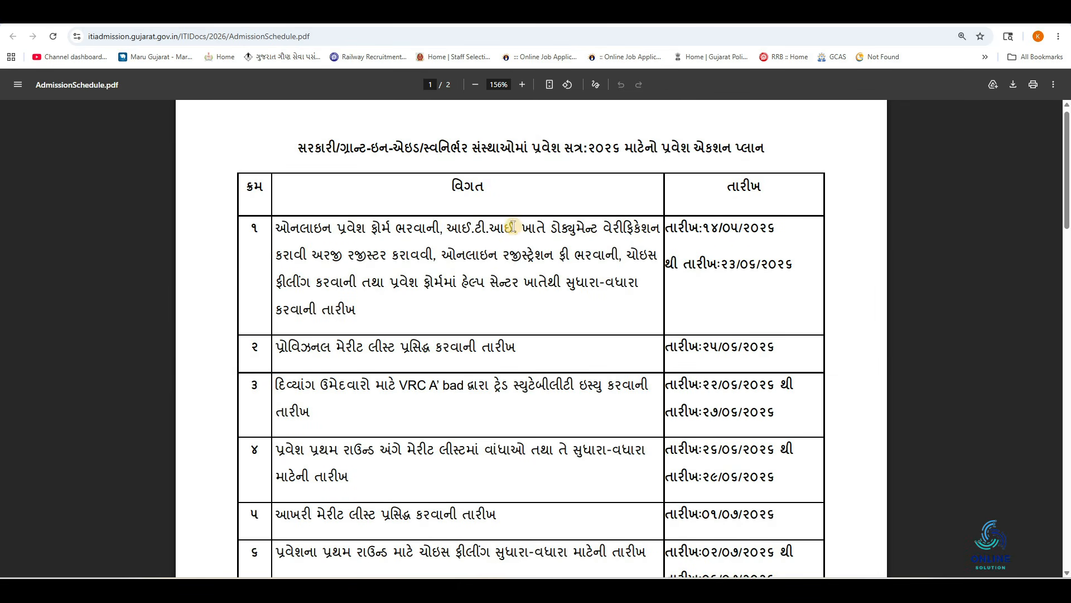
left_click_drag(703, 226, 777, 233)
left_click(727, 267)
left_click_drag(718, 268, 786, 264)
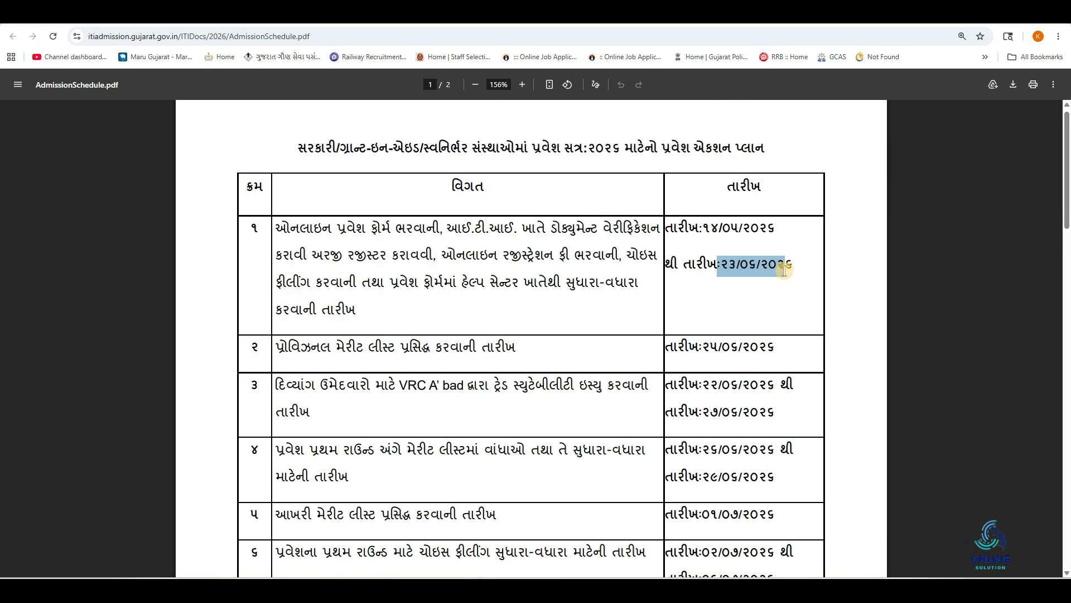
left_click(742, 277)
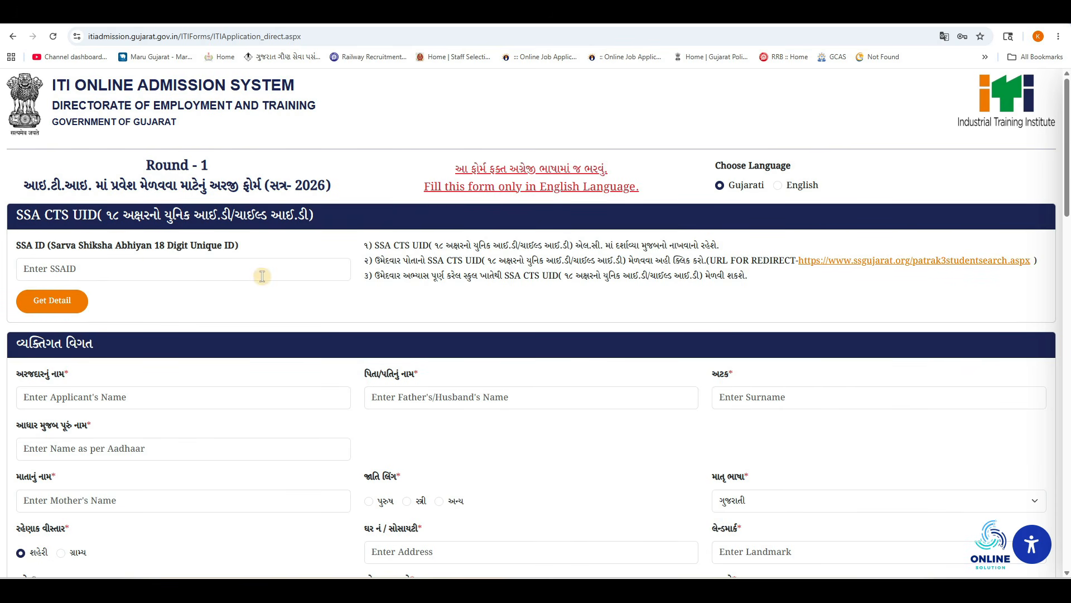
left_click_drag(153, 246, 167, 244)
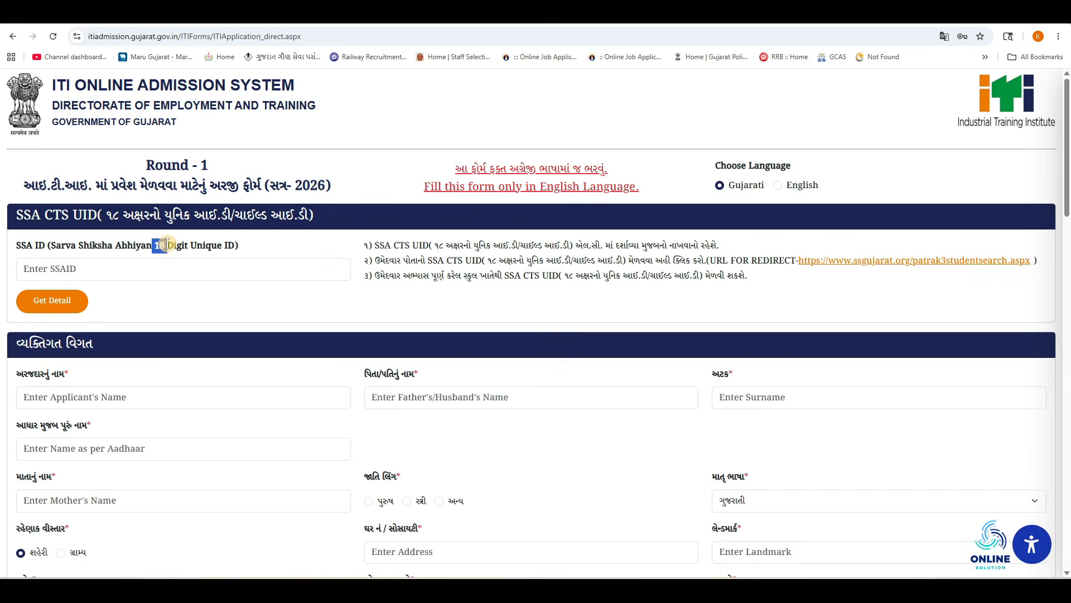
left_click(157, 264)
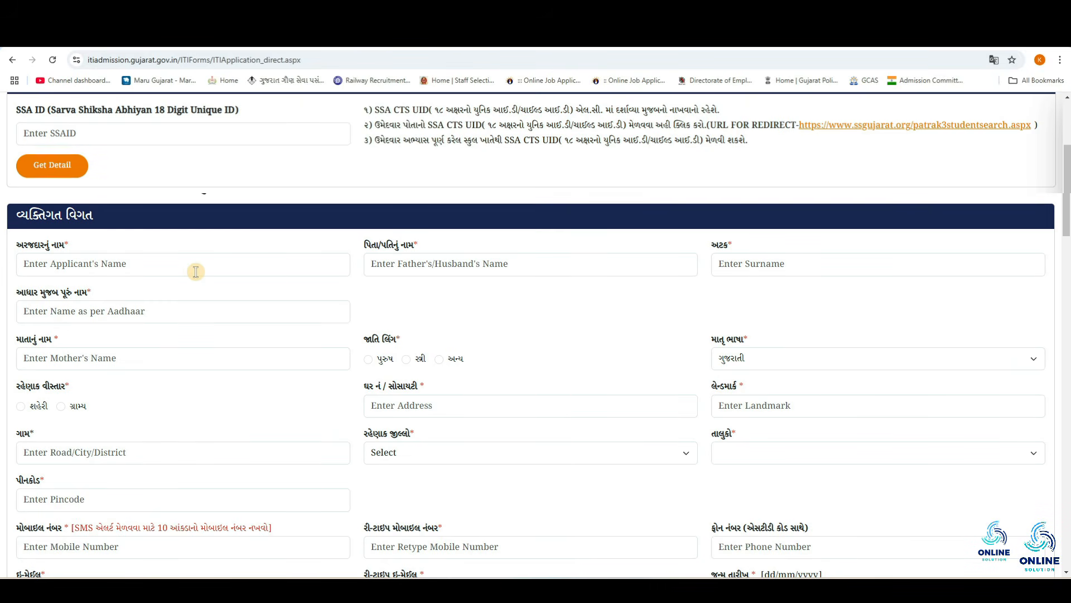
left_click(97, 266)
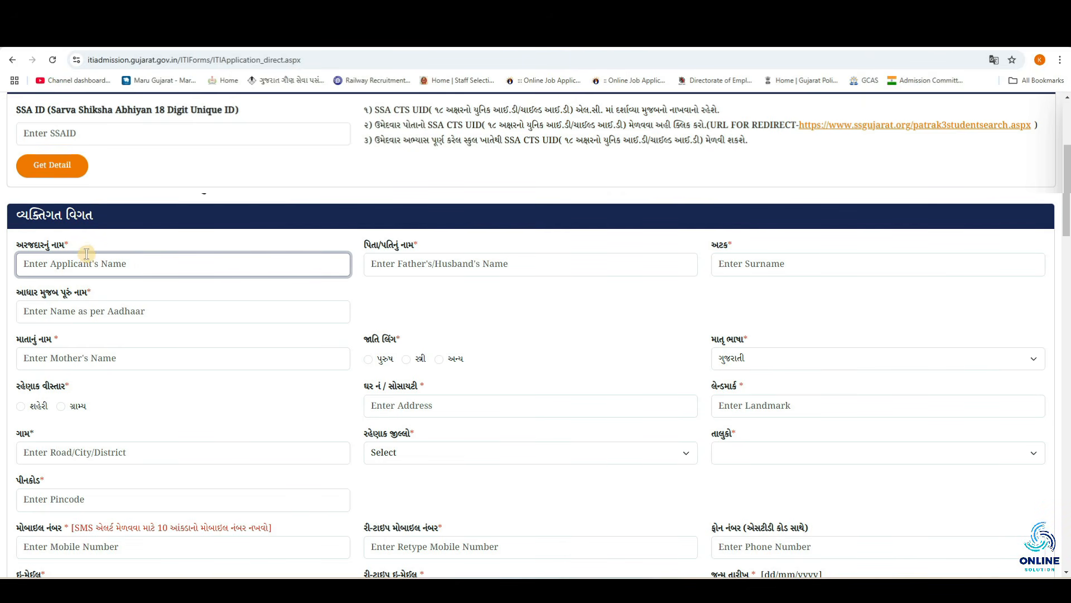
Go through the father's name, surname, Aadhaar name and mother's name fields
left_click(416, 264)
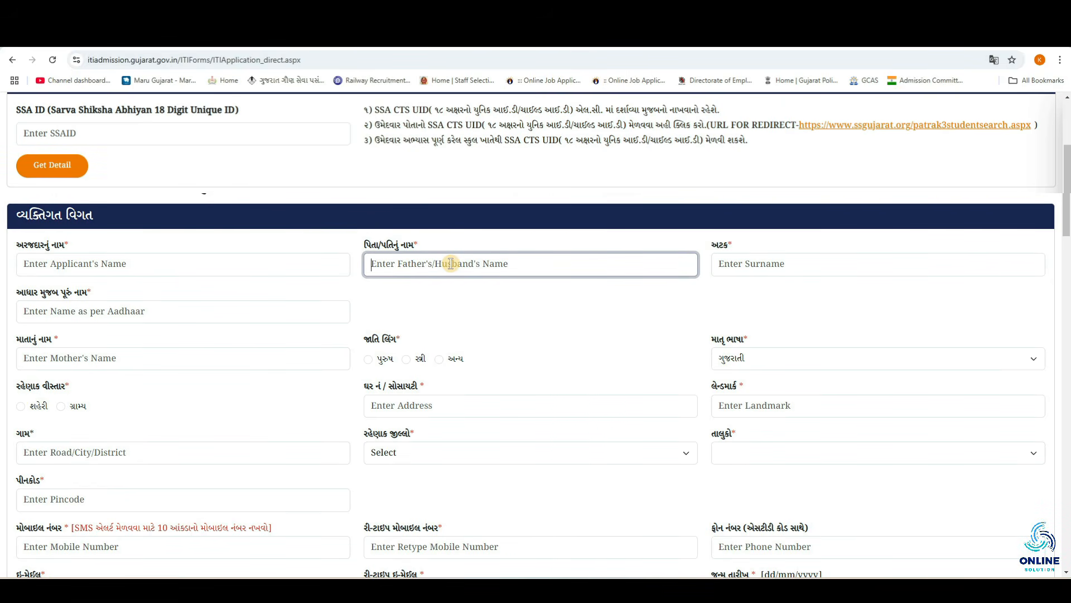
left_click(730, 262)
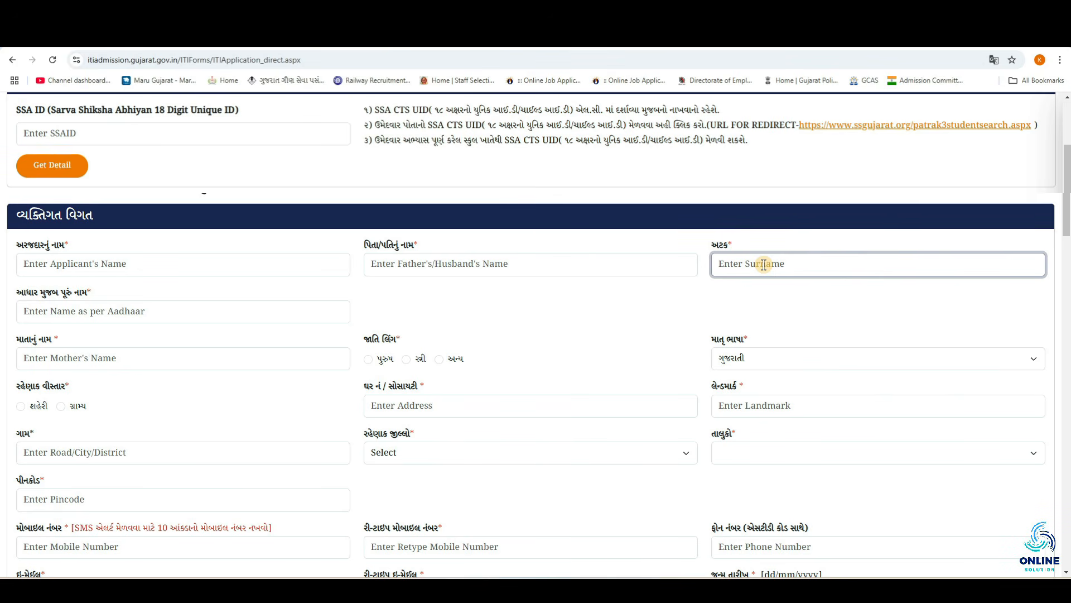
left_click(25, 308)
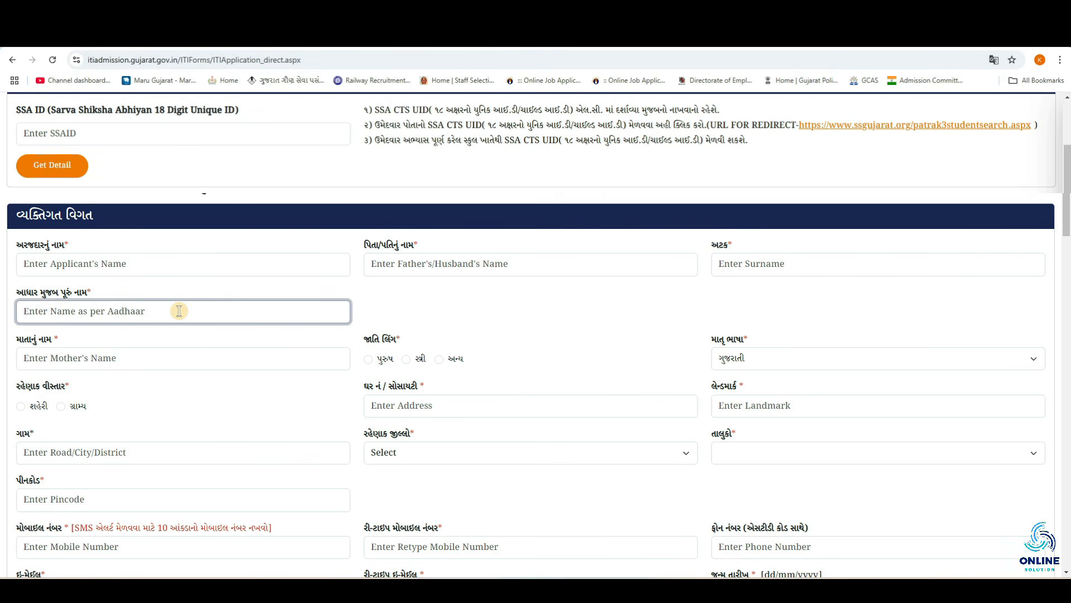
left_click(131, 360)
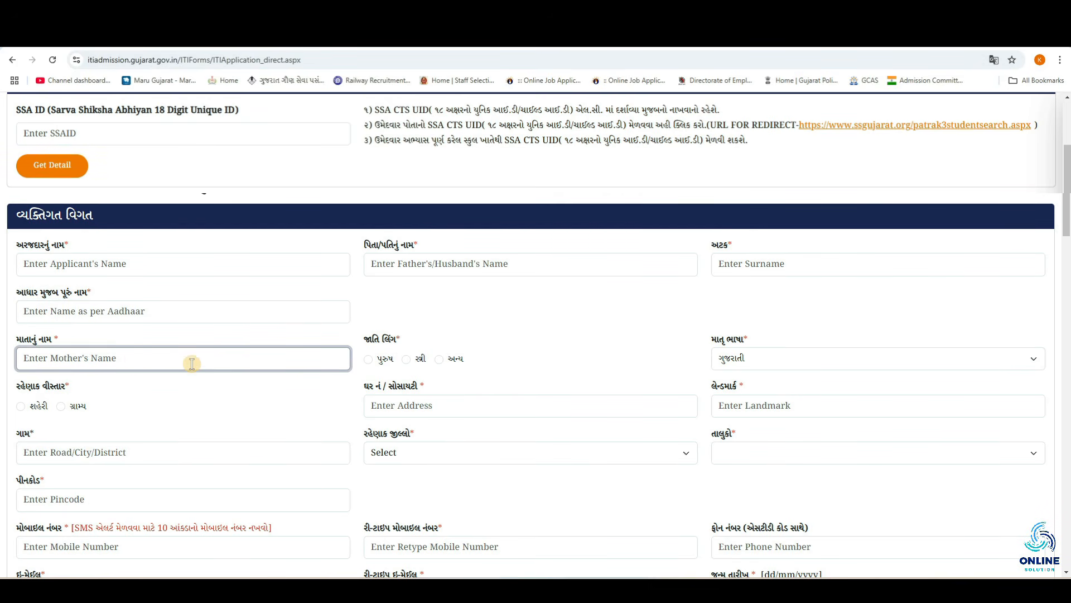
Set gender to male (પુરુષ), mother tongue ગુજરાતી, and residential area to urban (શહેરી)
left_click(385, 359)
left_click(767, 358)
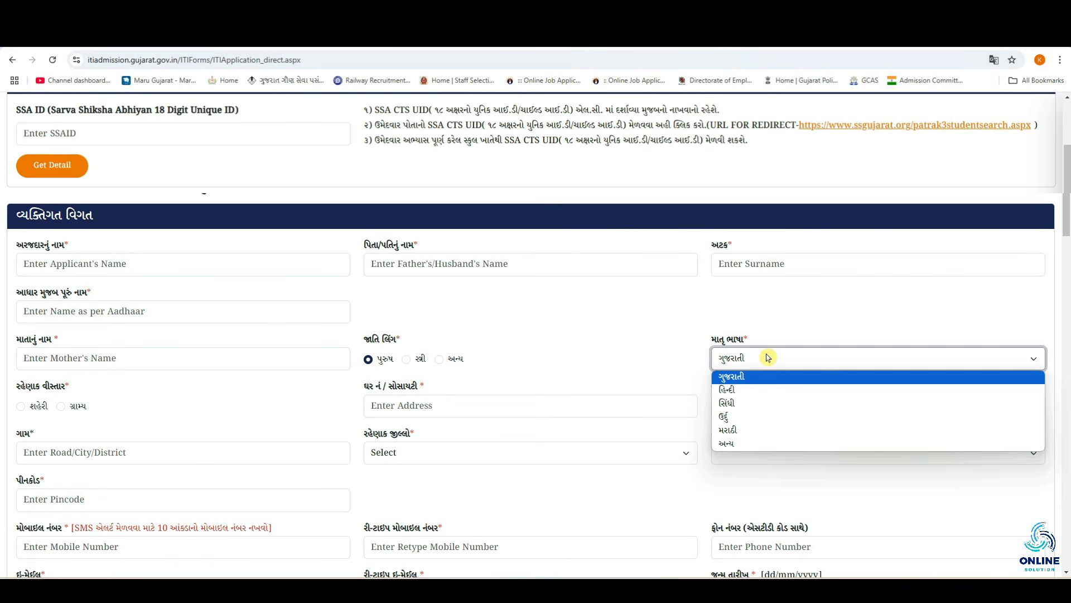
left_click(741, 378)
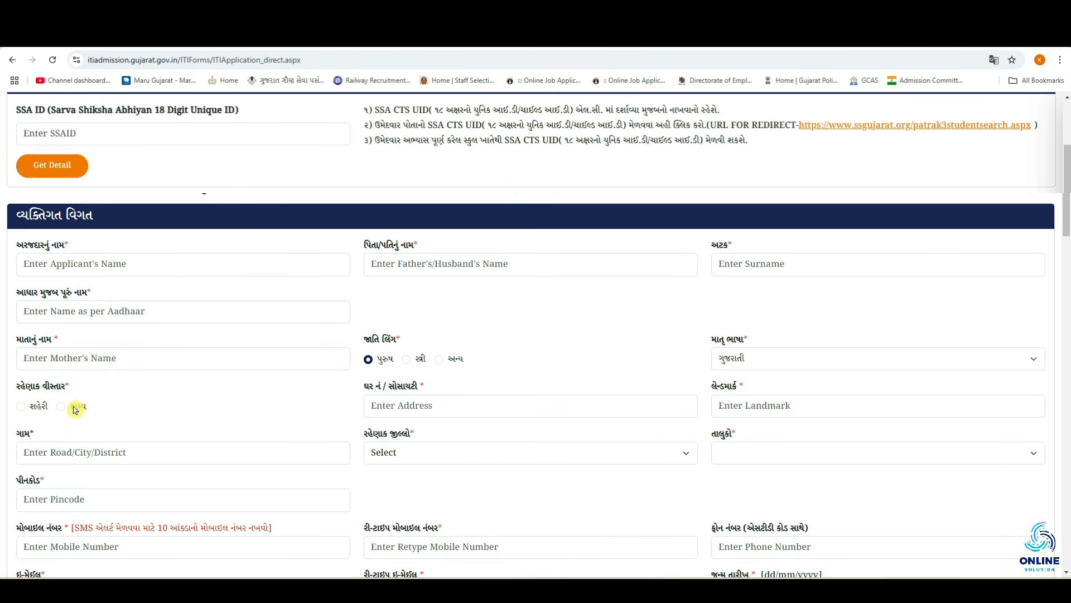
left_click(21, 406)
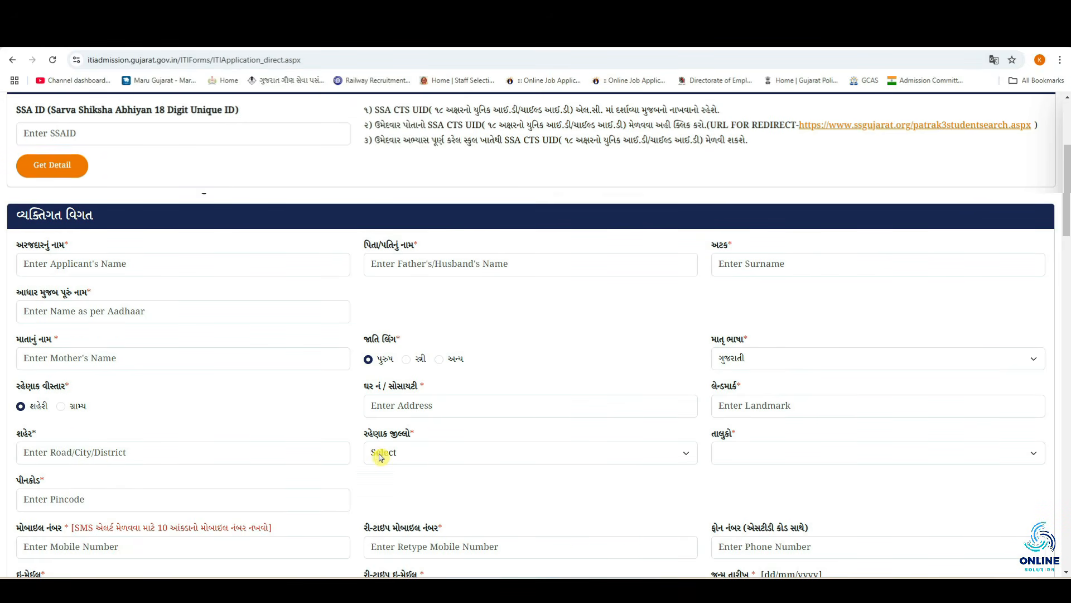
Choose ભાવનગર as both the residential district and the taluka
left_click(408, 454)
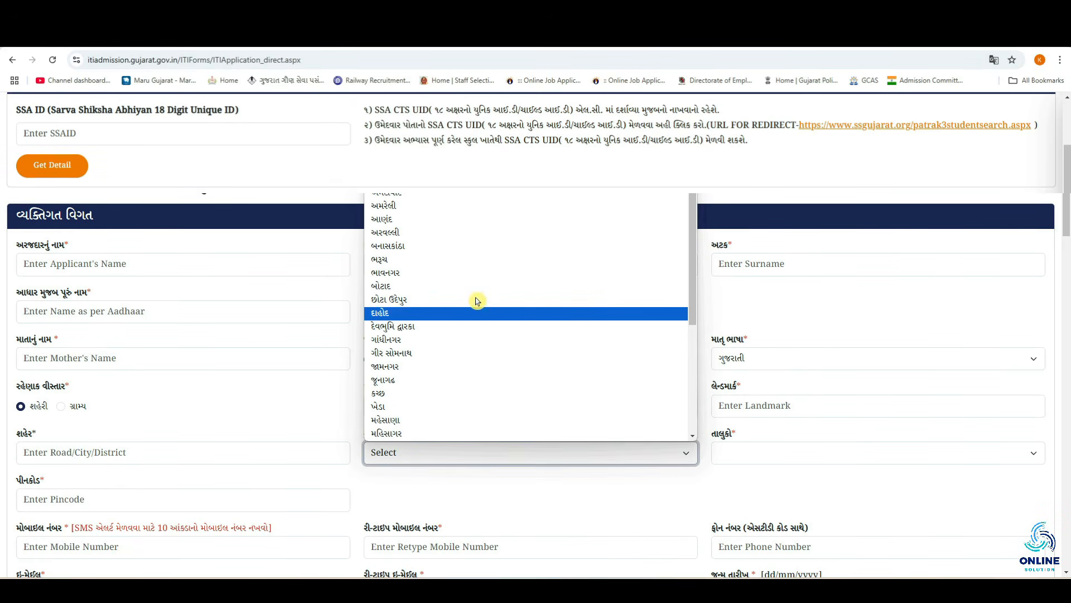
left_click(400, 273)
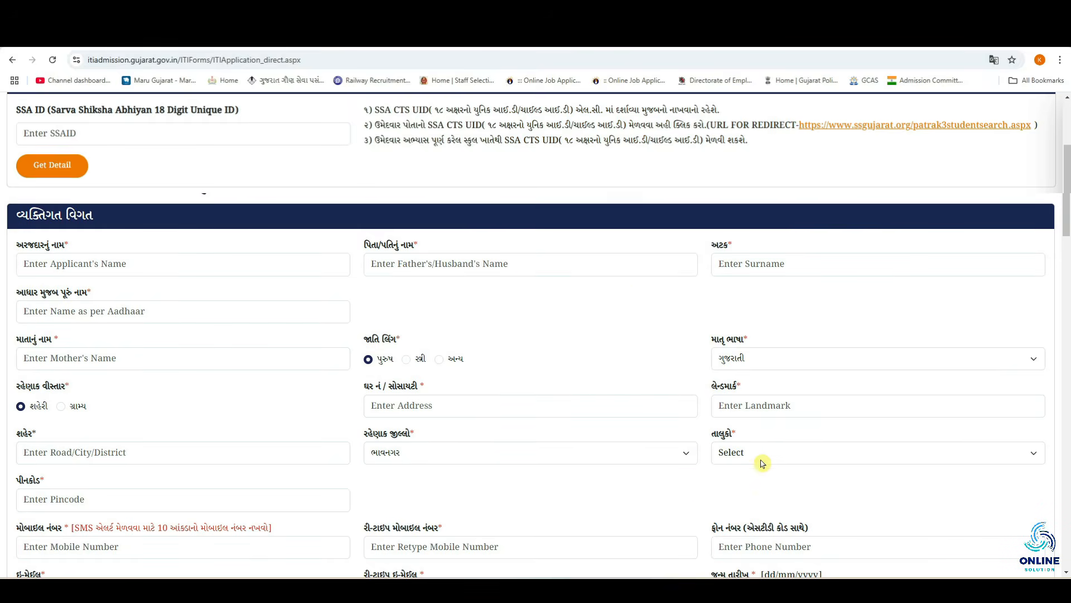
left_click(761, 462)
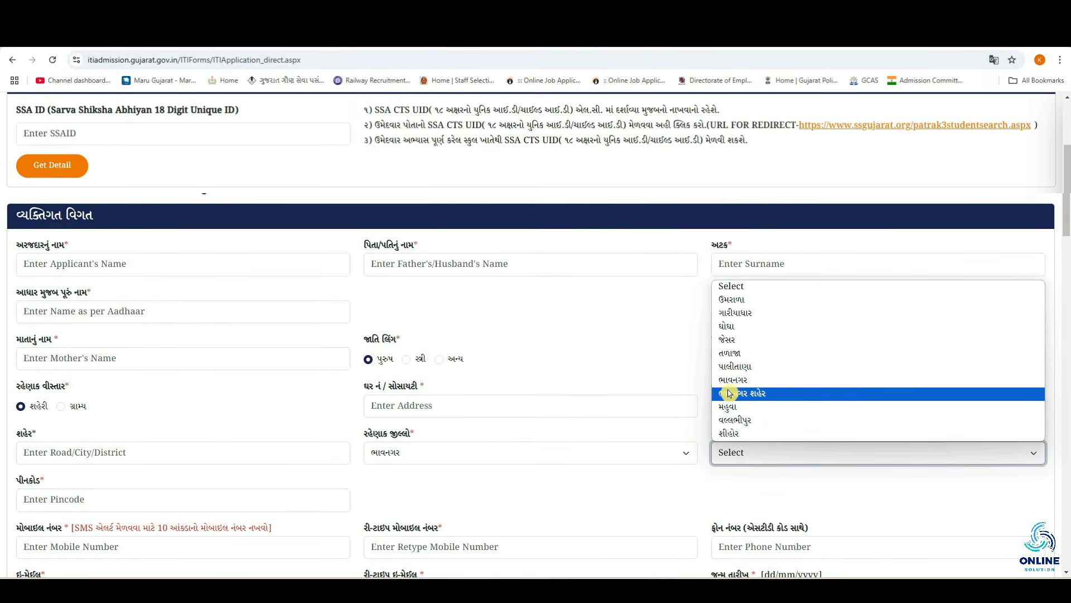
left_click(770, 380)
left_click(101, 502)
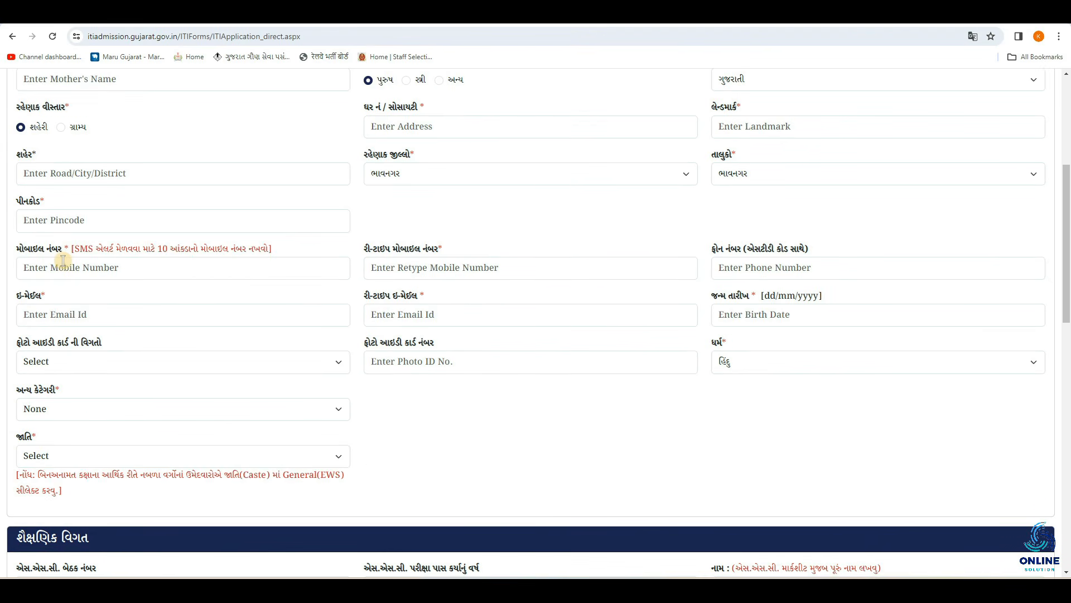
Go through the mobile number, email and birth date fields and their retype fields
left_click(64, 268)
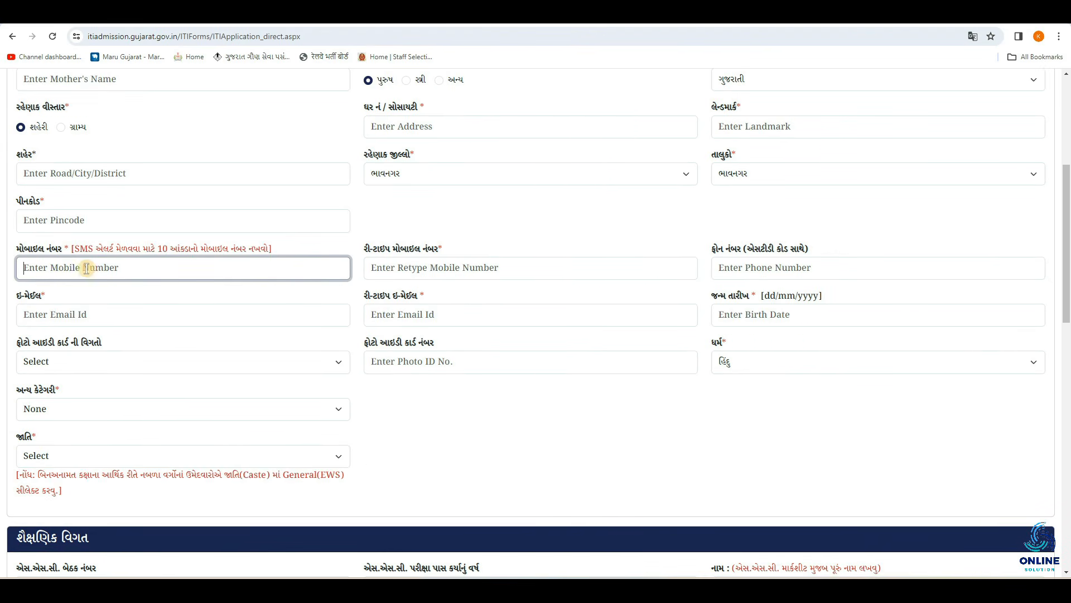
left_click(435, 264)
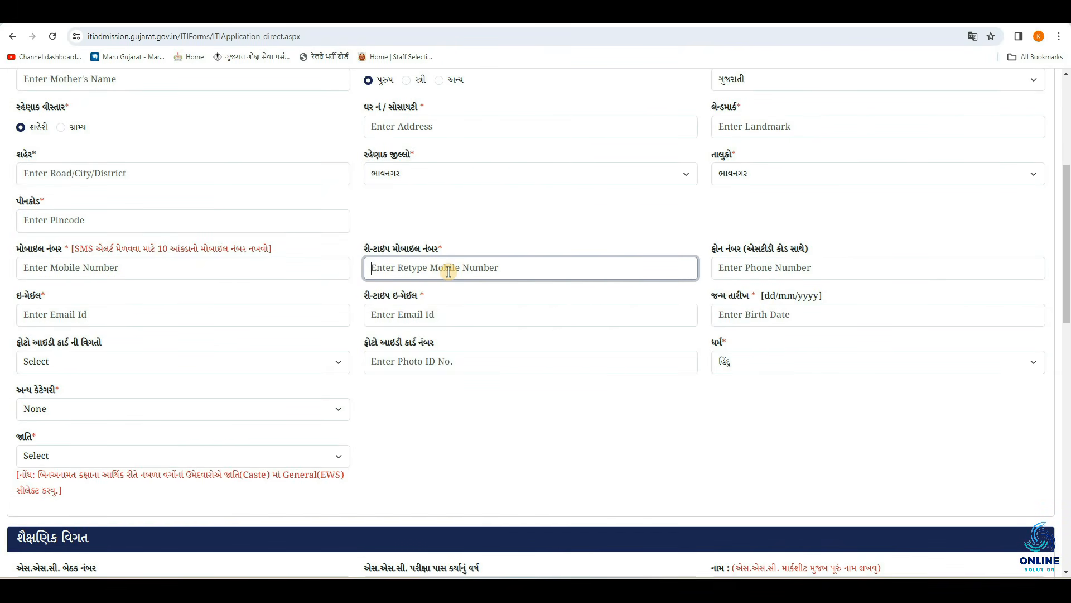
left_click(94, 303)
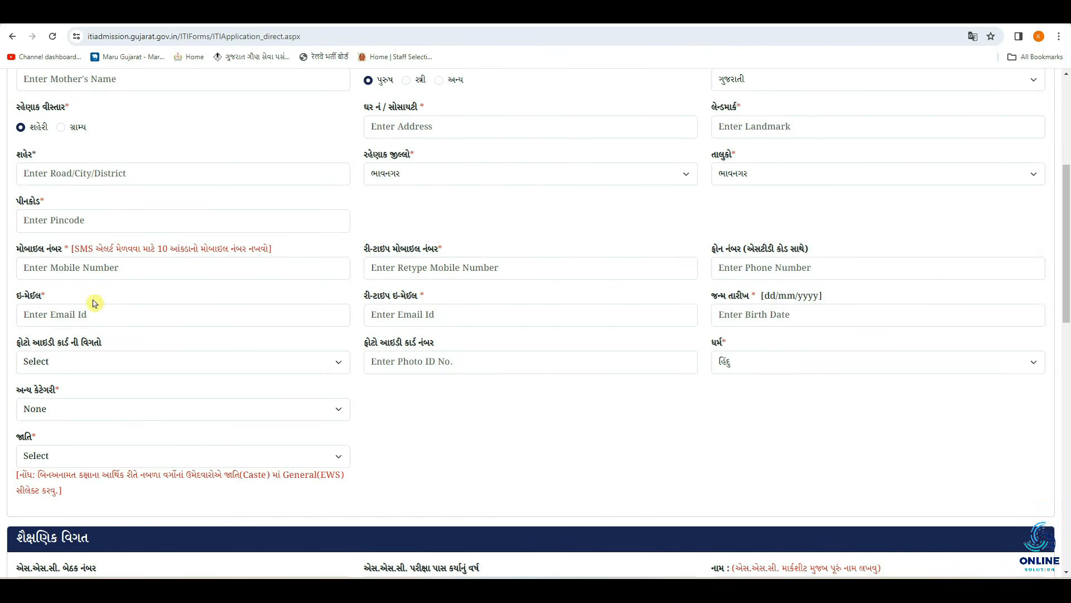
left_click(28, 316)
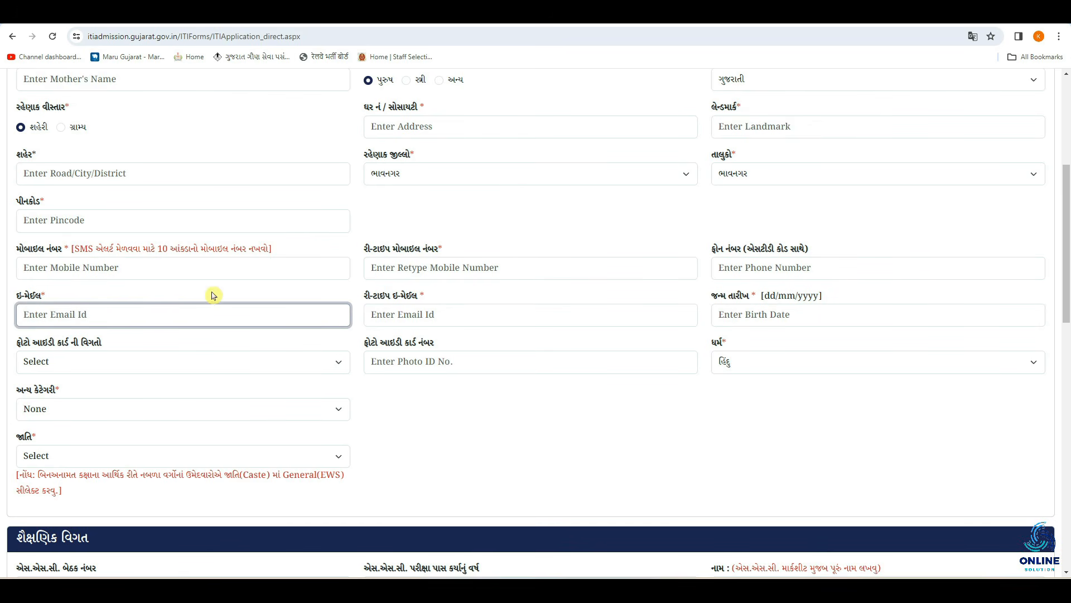
left_click(378, 316)
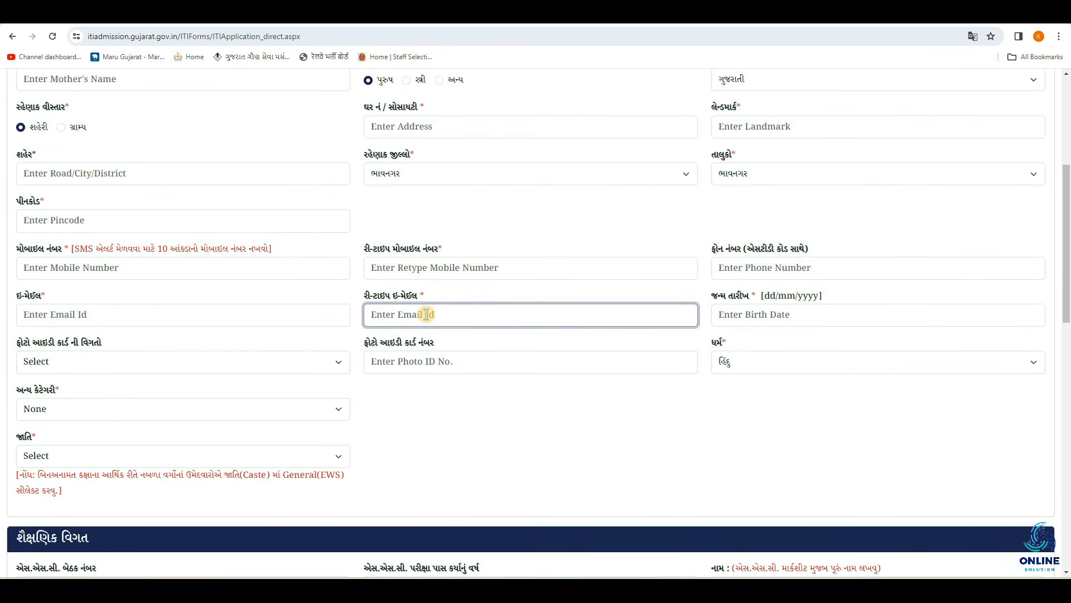
left_click(723, 314)
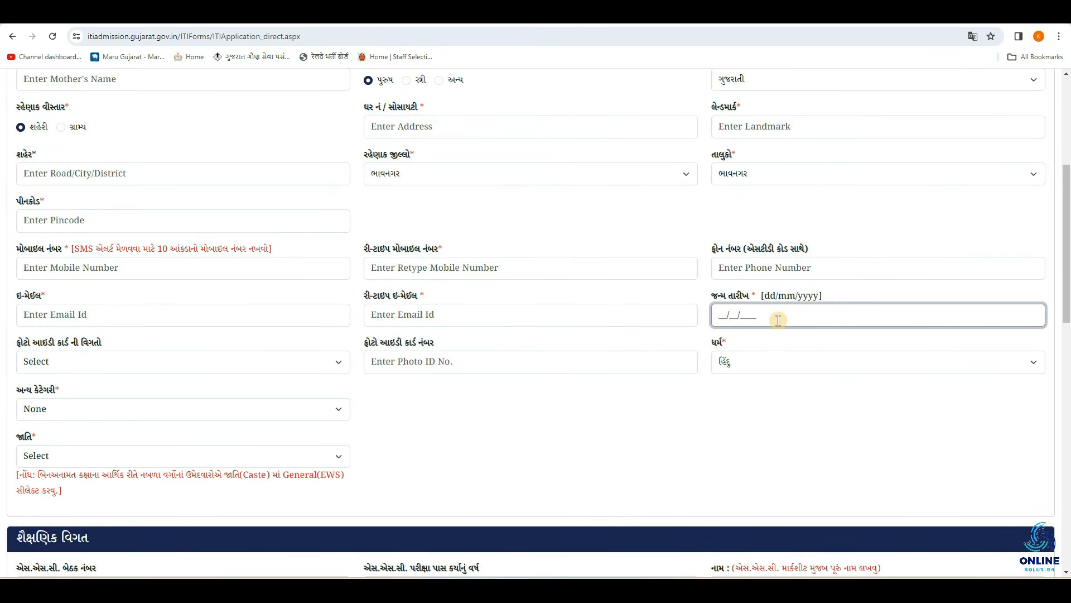
left_click(696, 333)
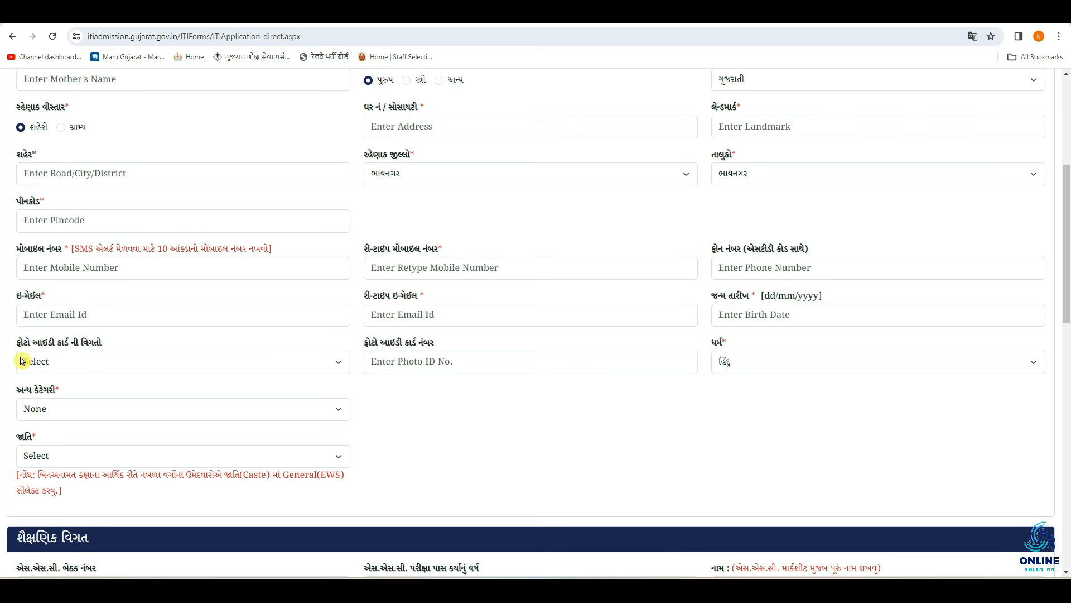
Set the photo ID card type to અન્ય ફોટો આઈકાર્ડ and select the ID number field
left_click(103, 365)
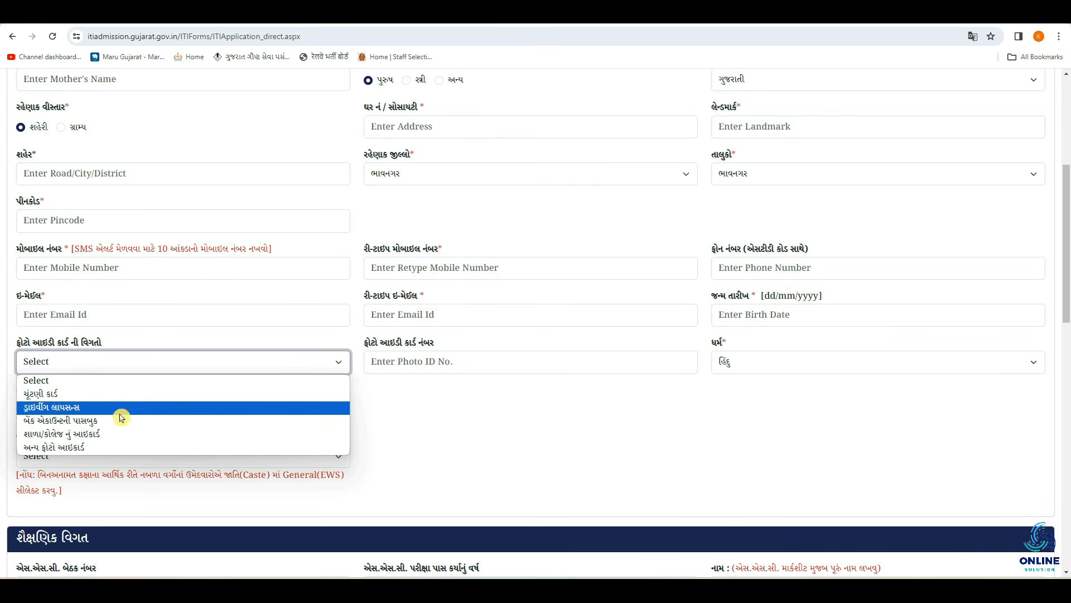
left_click(85, 446)
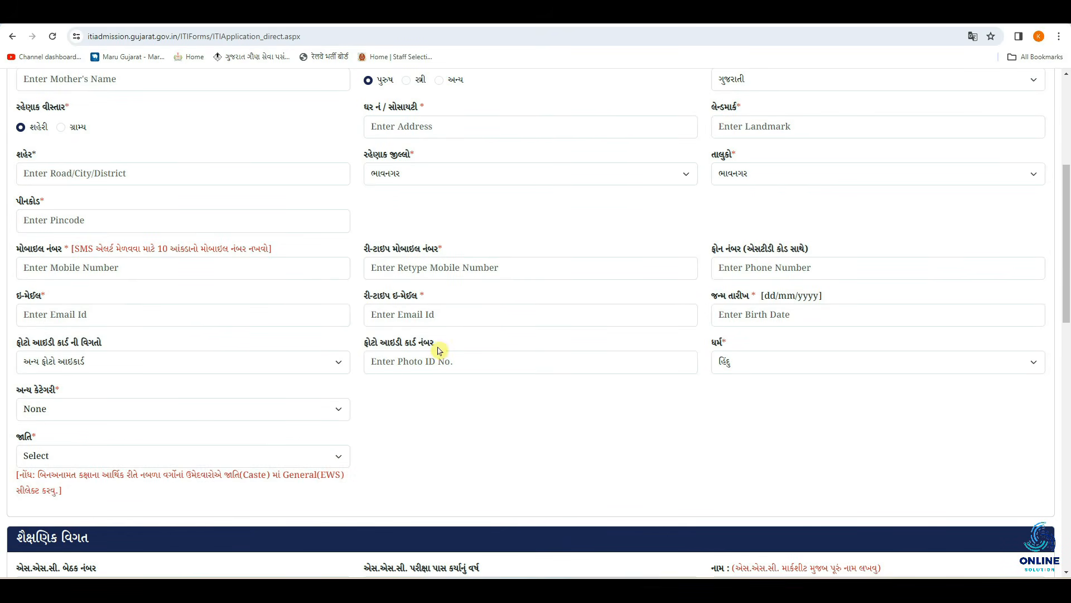
left_click(313, 364)
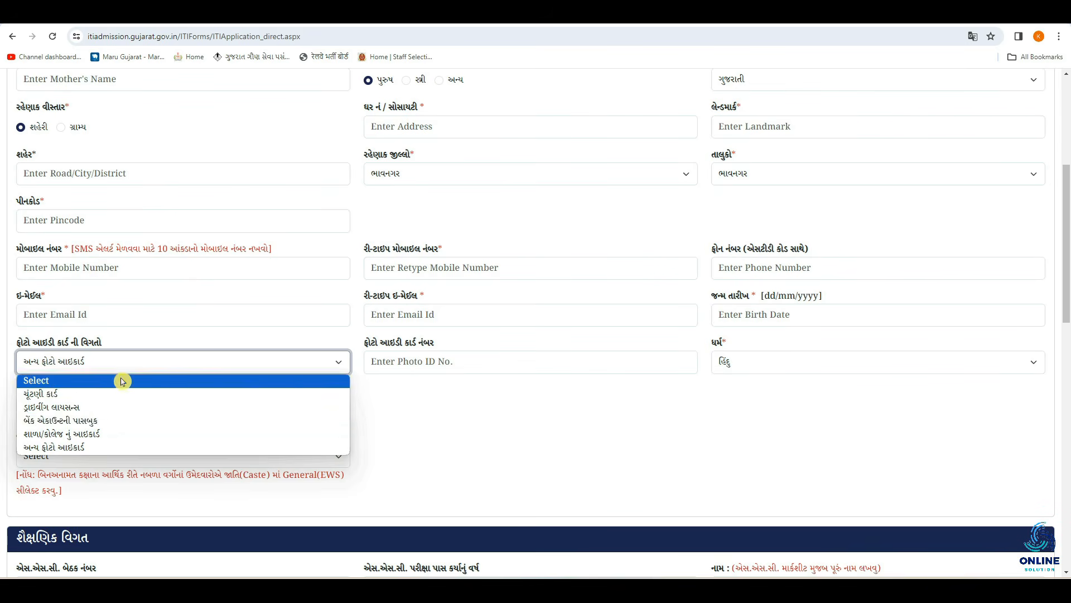
left_click(427, 361)
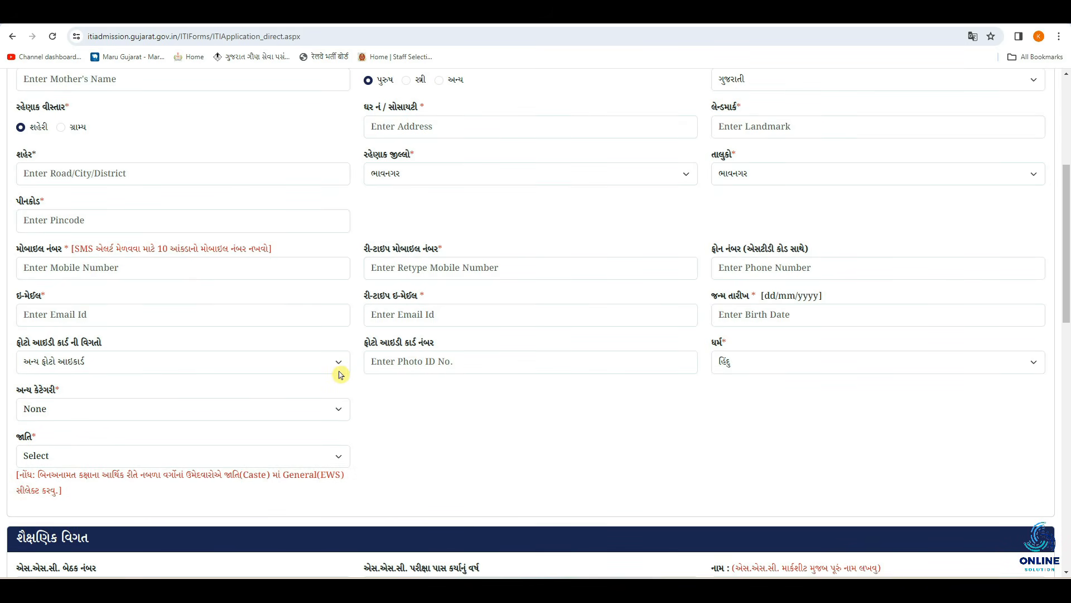
left_click(412, 365)
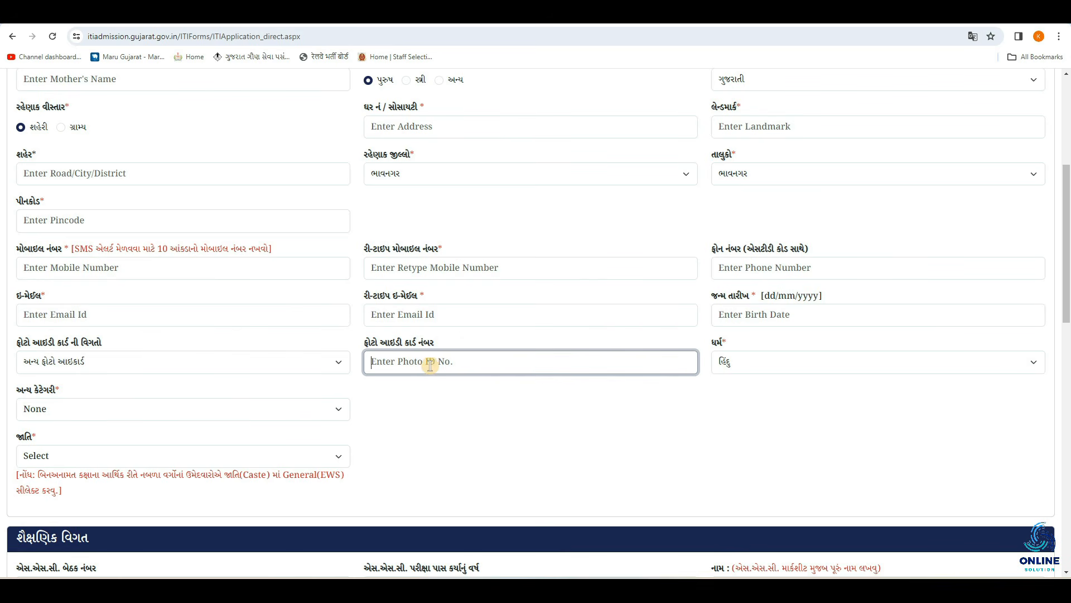
Keep religion as હિંદુ and open the other-category options list
left_click(753, 367)
left_click(636, 429)
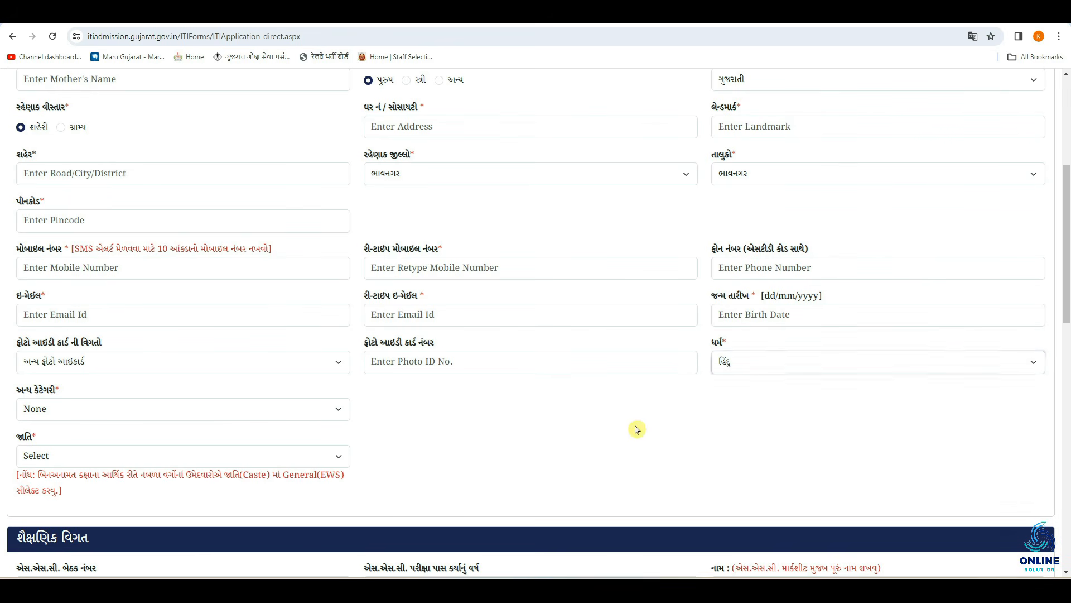
left_click(83, 409)
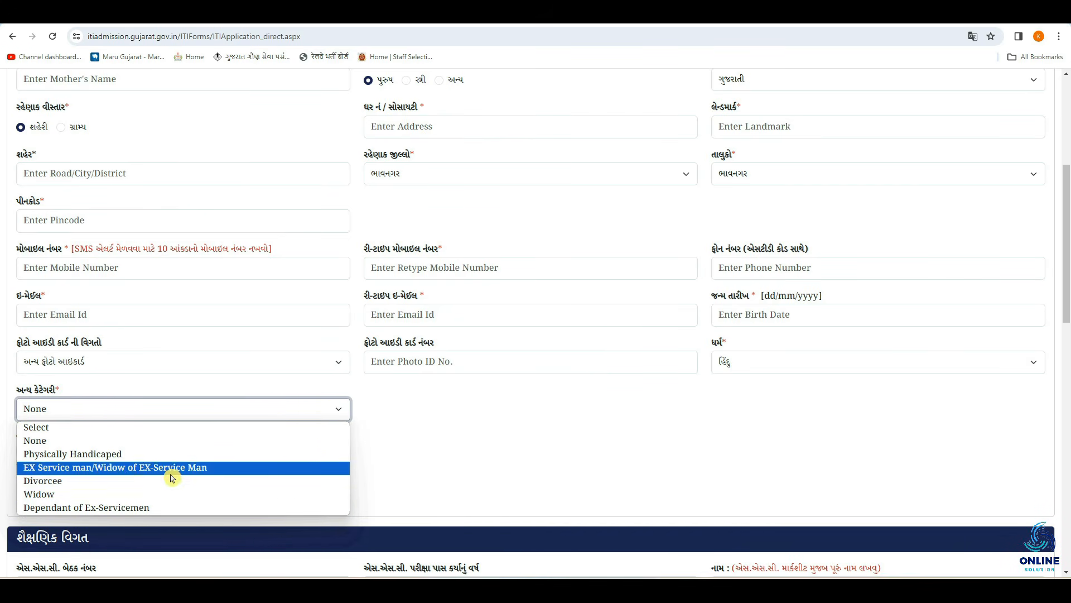
Keep other category as None, try caste General, and leave the nomadic-tribe answer at no
left_click(128, 441)
scroll(179, 390, "down", 1)
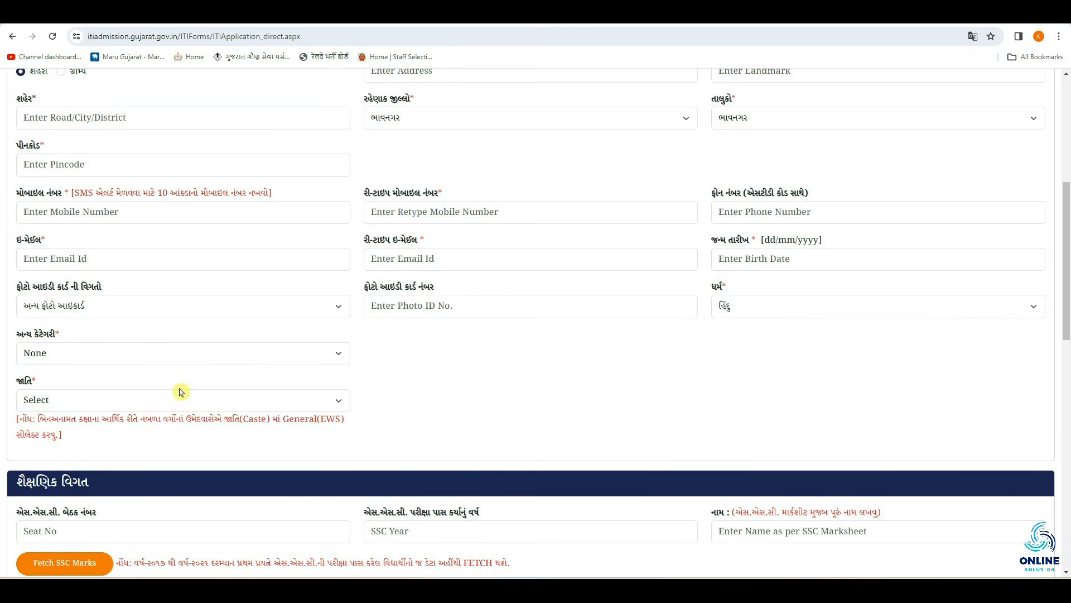
left_click(65, 400)
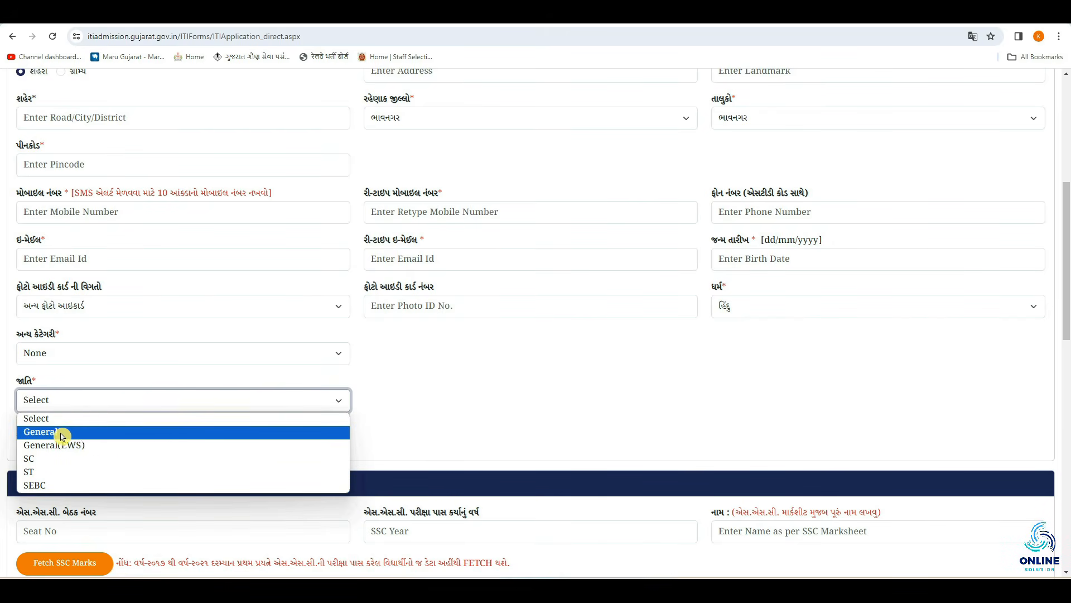
left_click(80, 433)
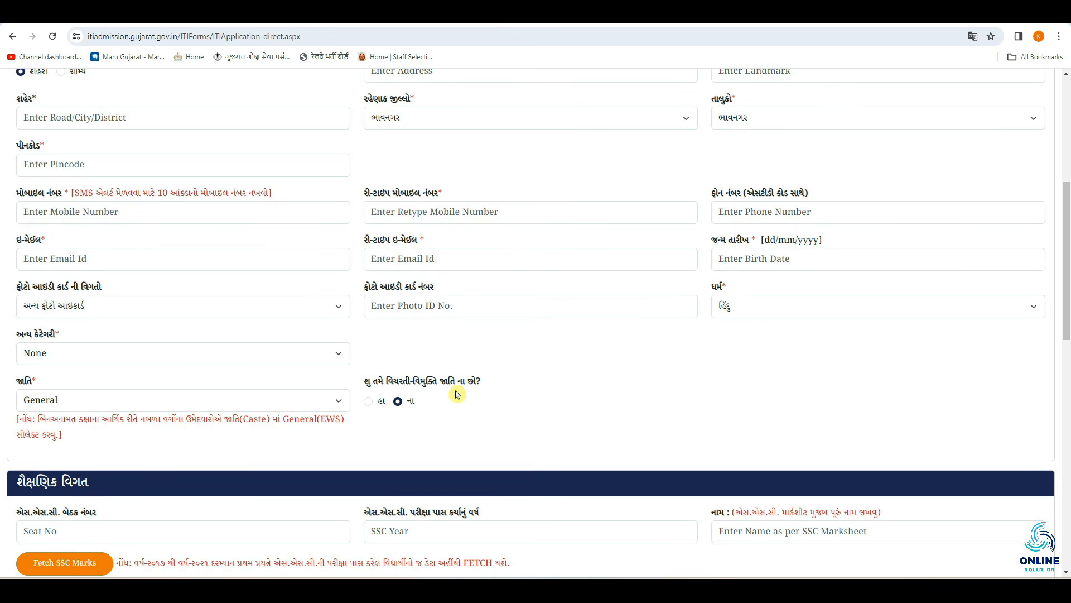
left_click(369, 406)
left_click(398, 401)
Try General(EWS) and SC with sub-caste Not Applicable, then settle on SEBC caste
left_click(42, 401)
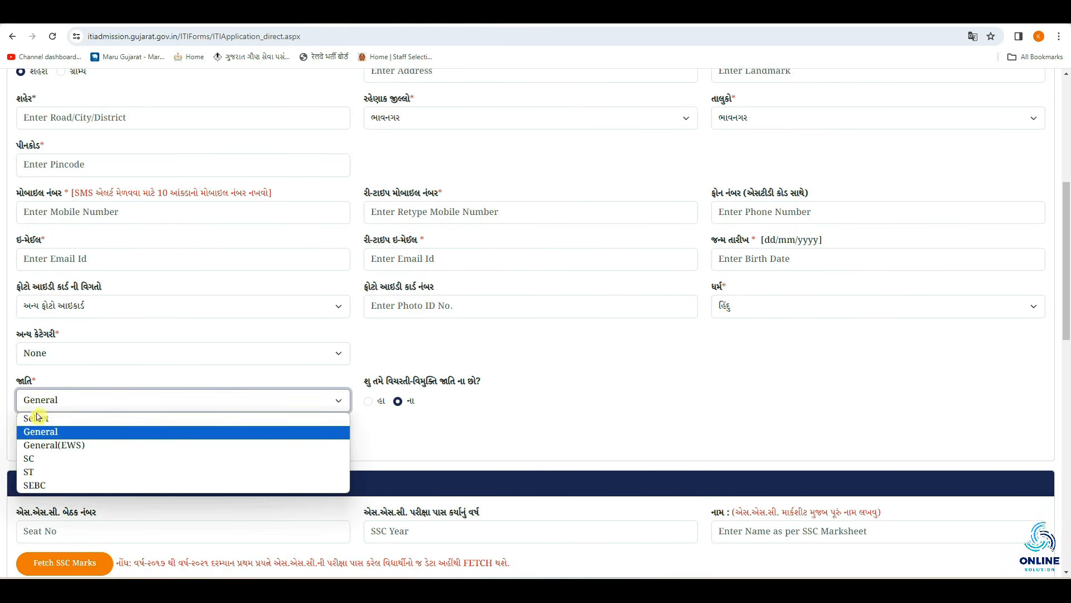
left_click(90, 449)
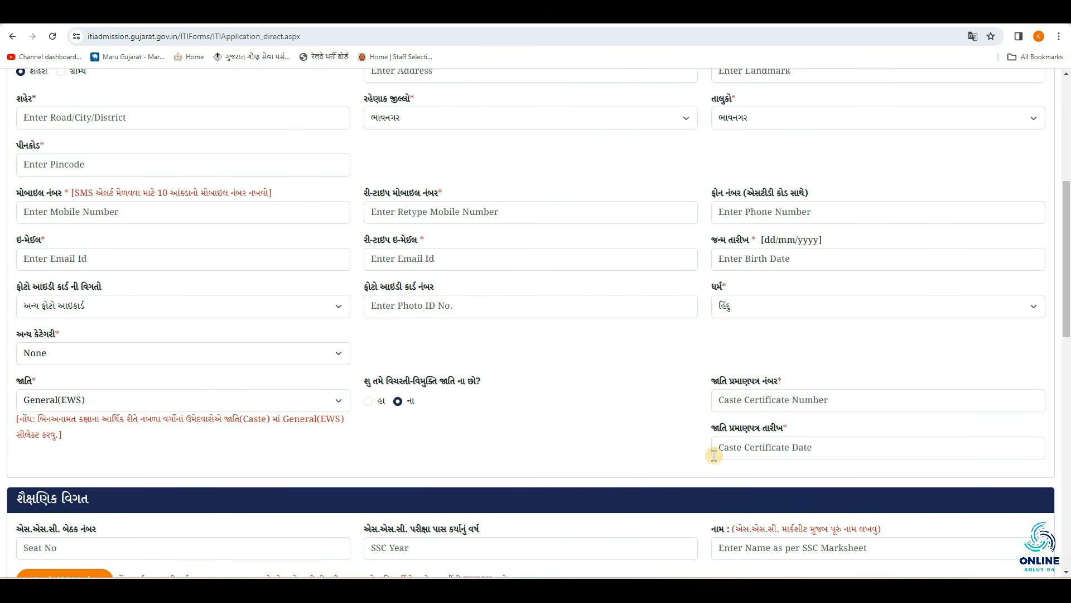
left_click(727, 444)
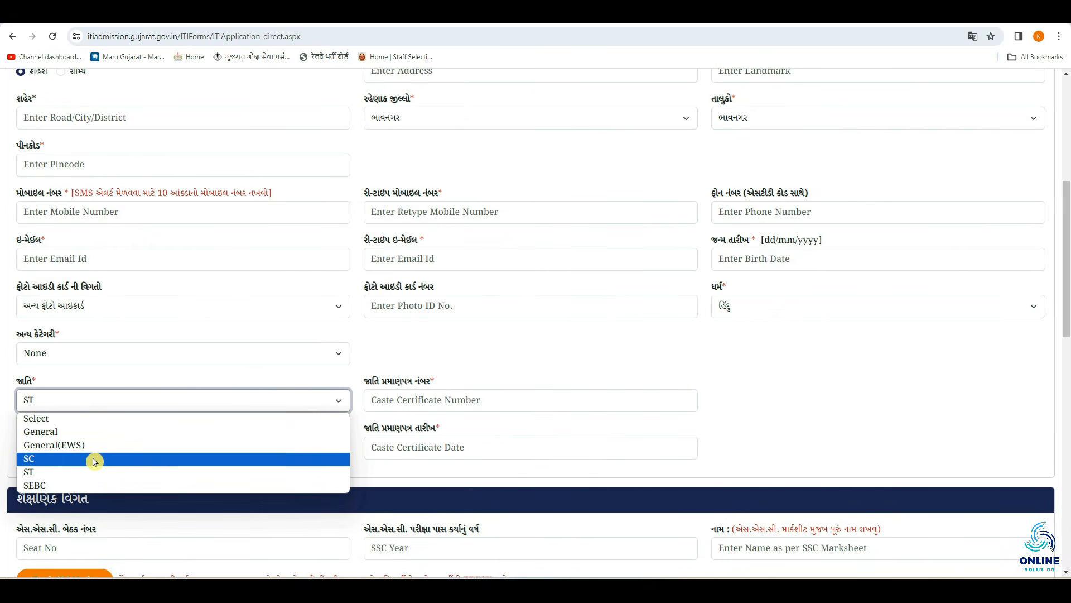
left_click(95, 461)
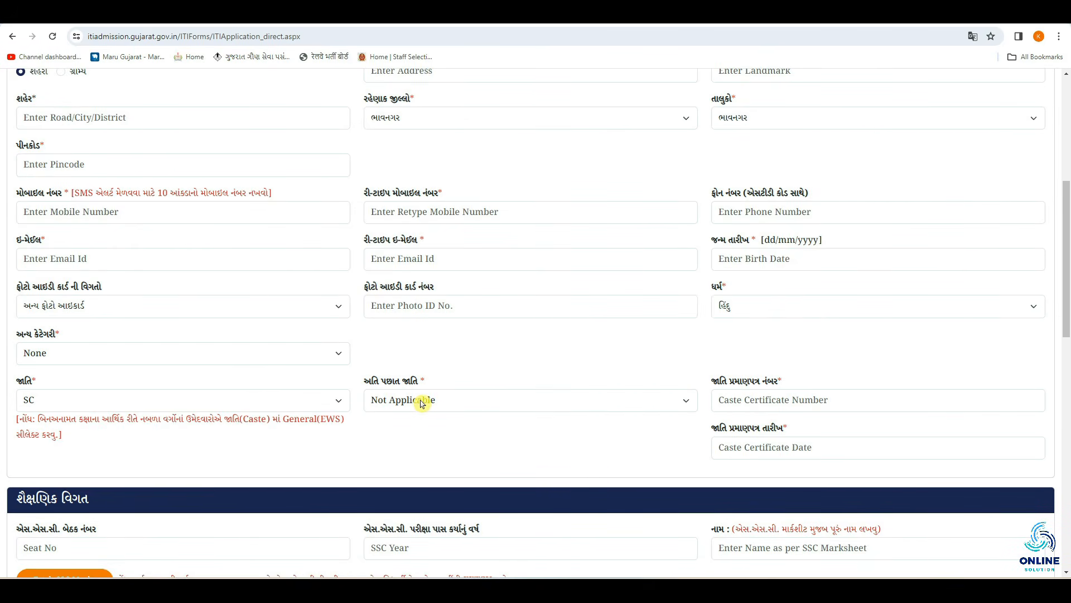
left_click(403, 403)
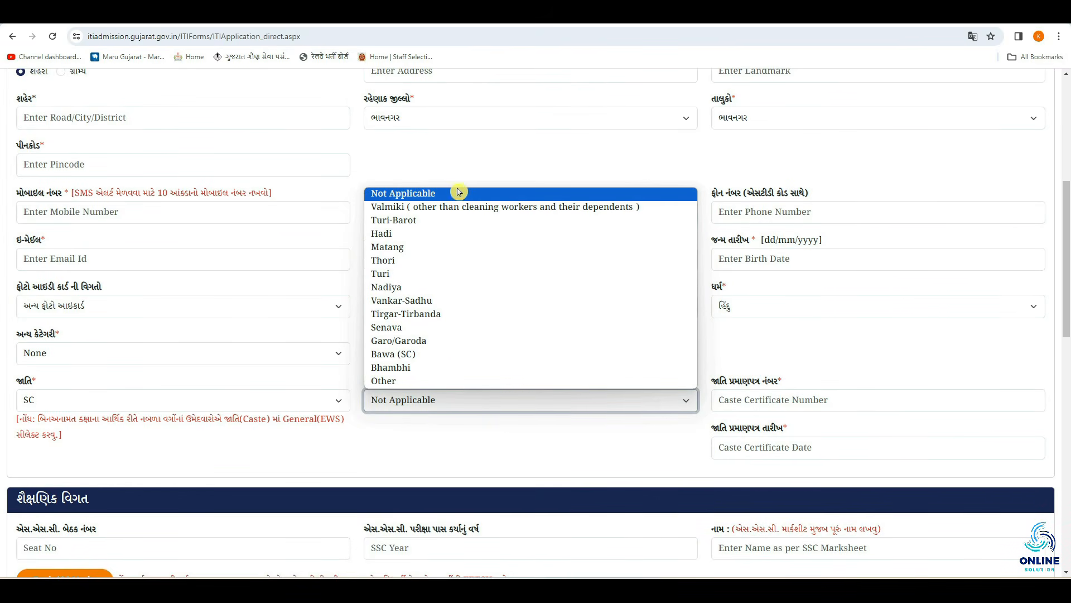
left_click(445, 433)
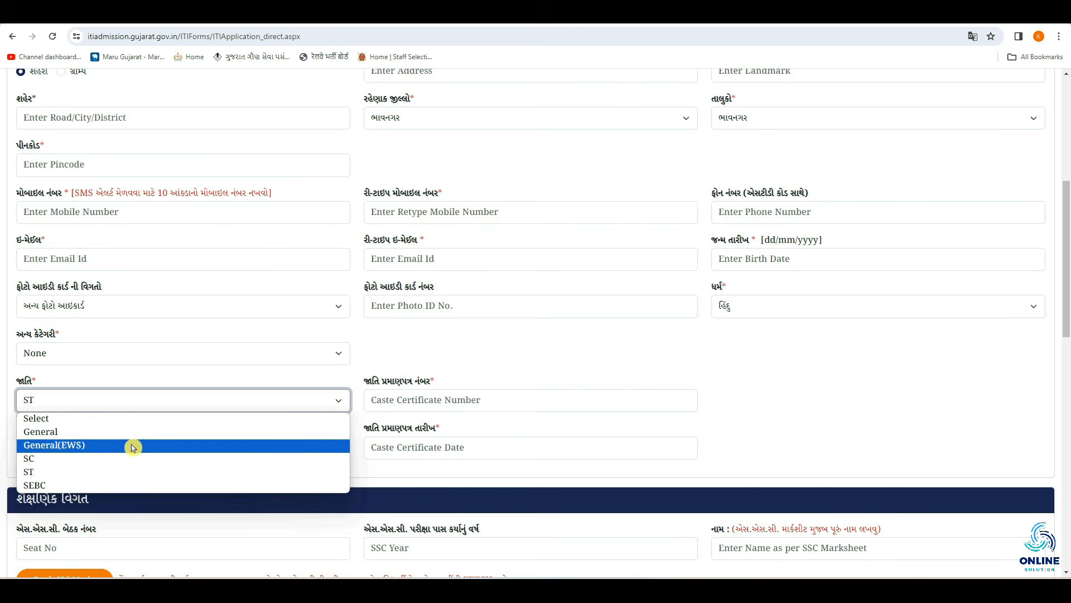
left_click(83, 484)
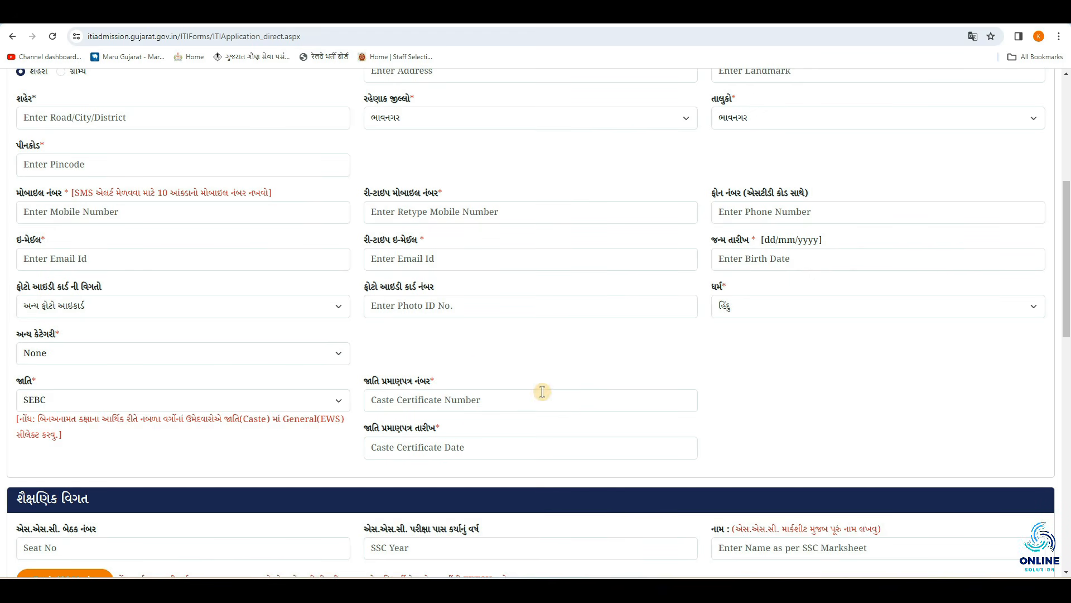
scroll(544, 390, "down", 7)
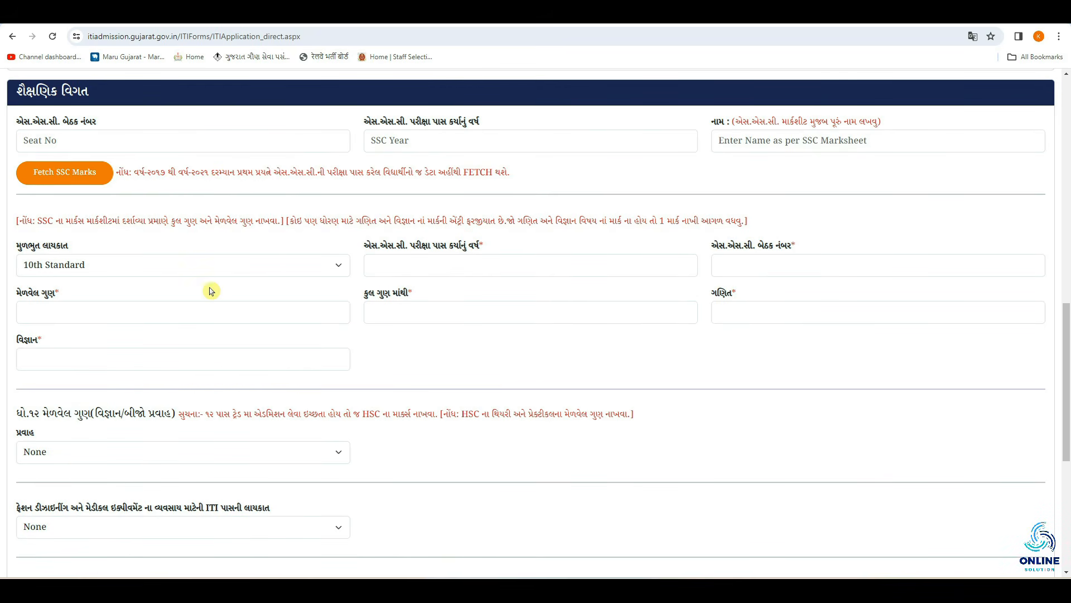
left_click(167, 270)
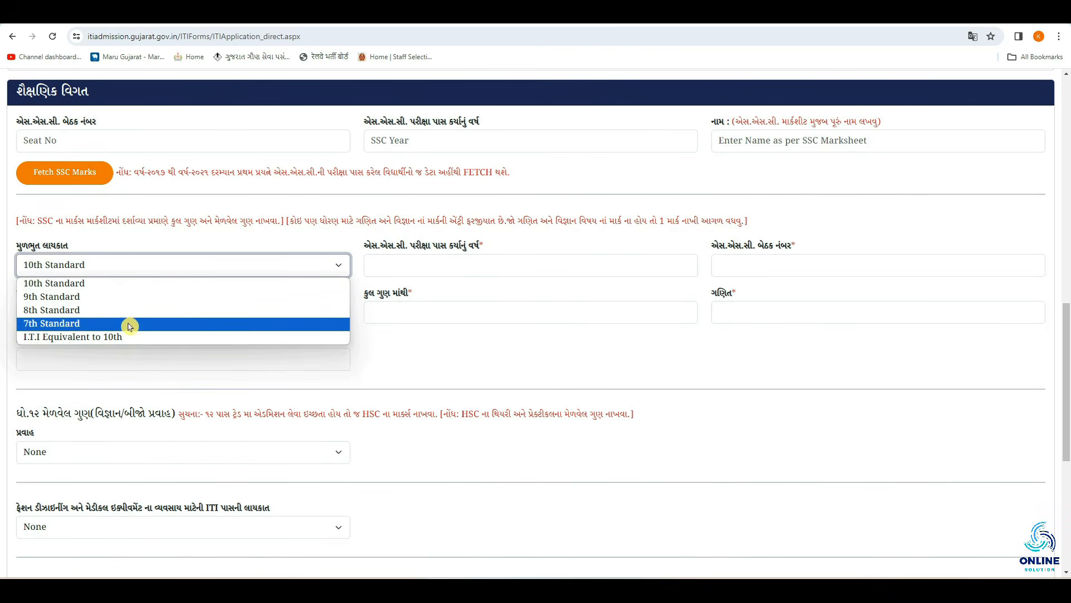
left_click(184, 285)
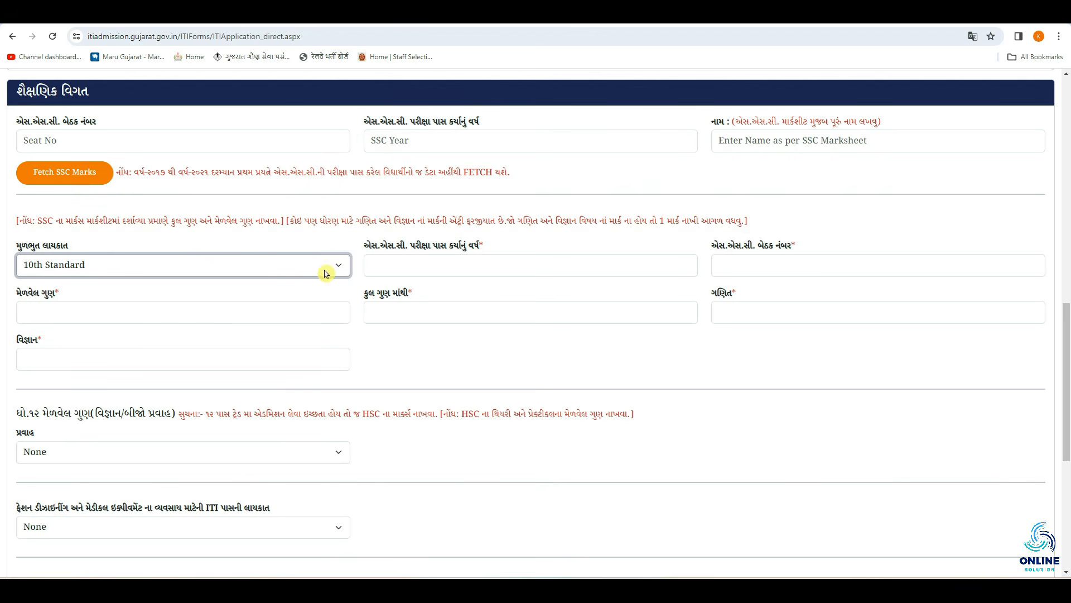
left_click(418, 266)
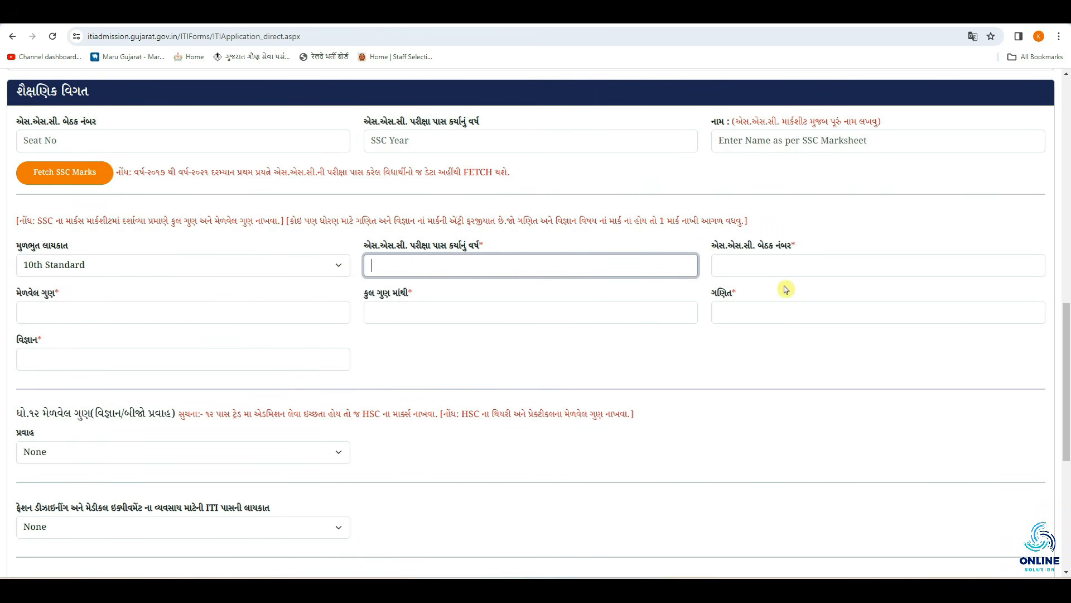
left_click(778, 266)
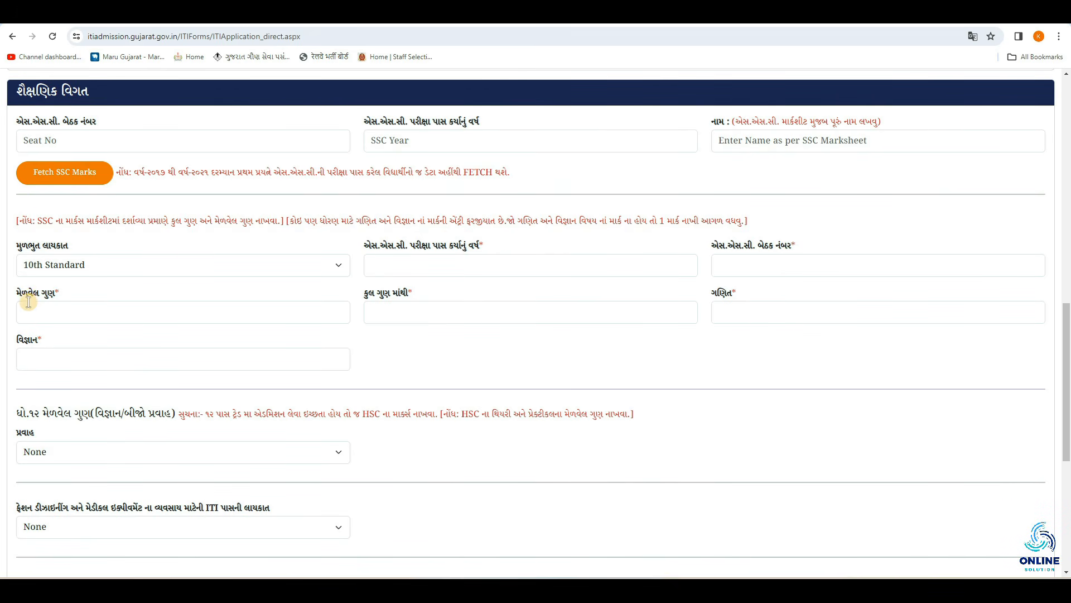
left_click(58, 310)
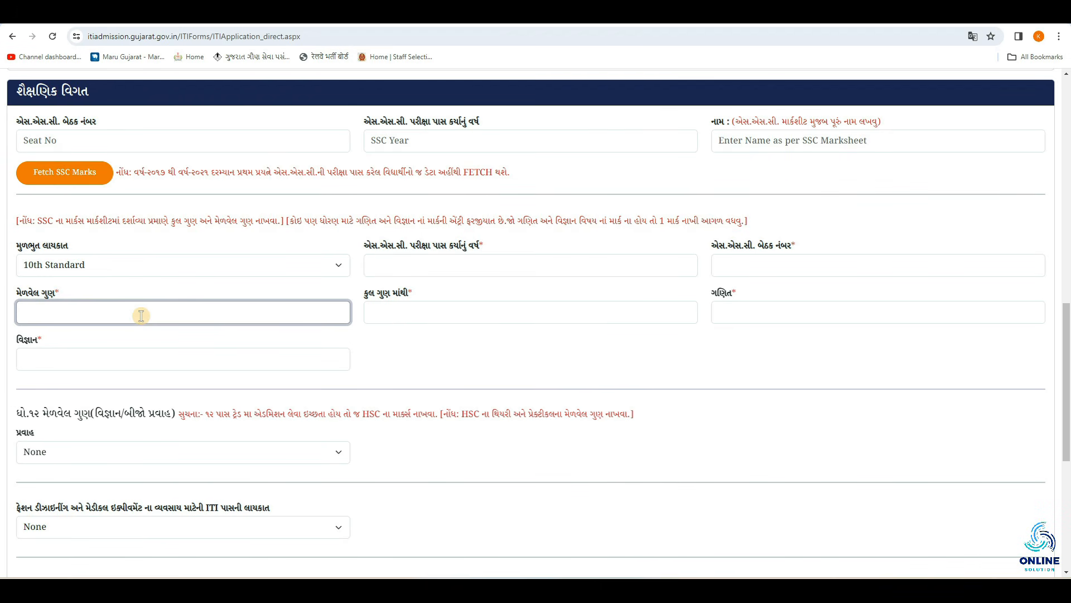
Pass through the total, maths and science marks fields, then switch basic qualification to 9th Standard
left_click(438, 314)
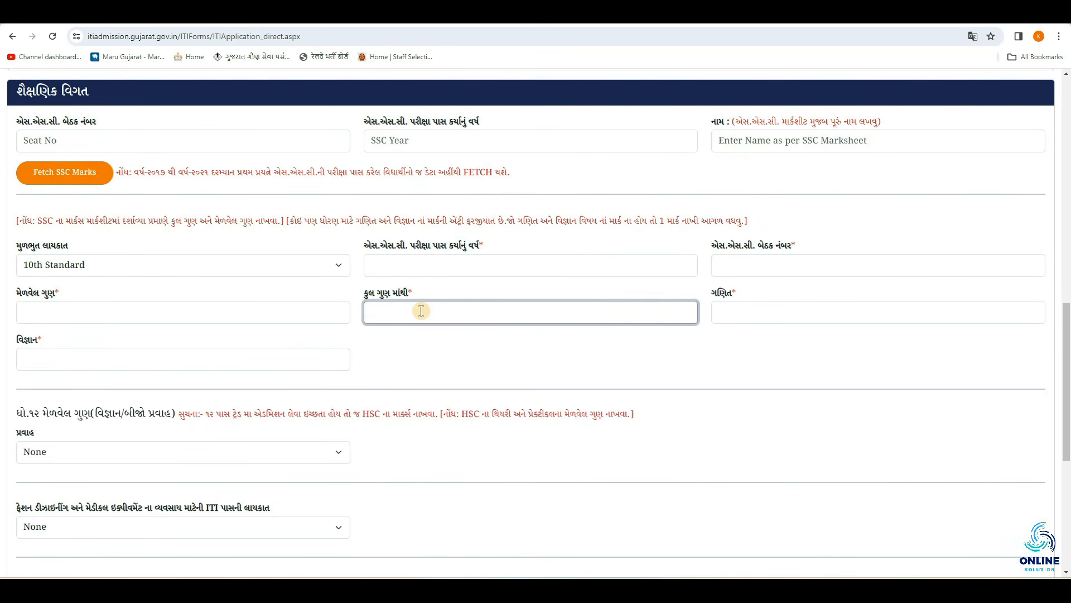
left_click(479, 356)
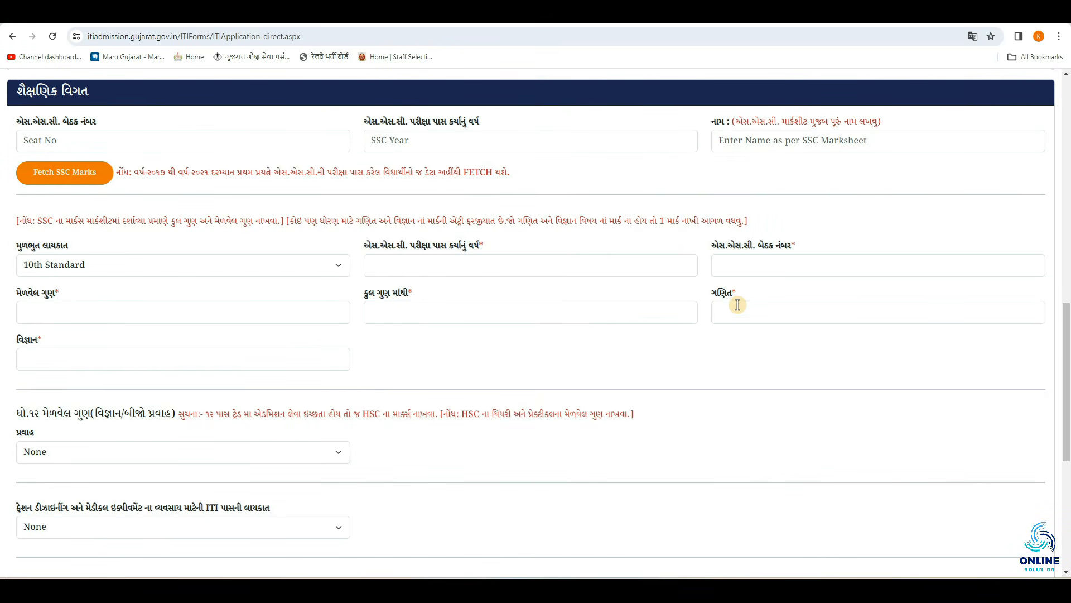
left_click(741, 313)
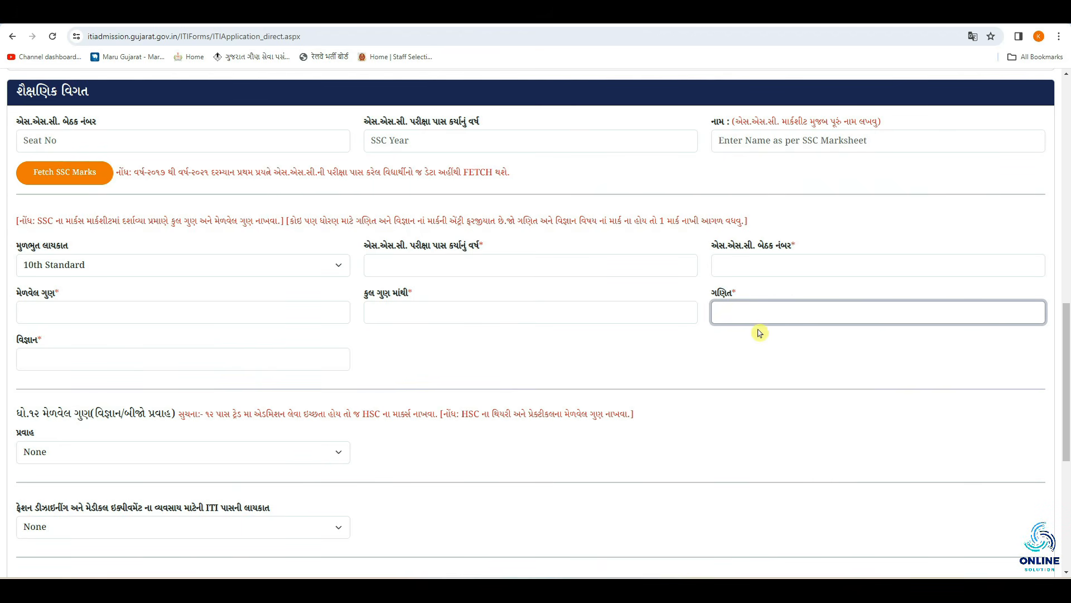
left_click(156, 361)
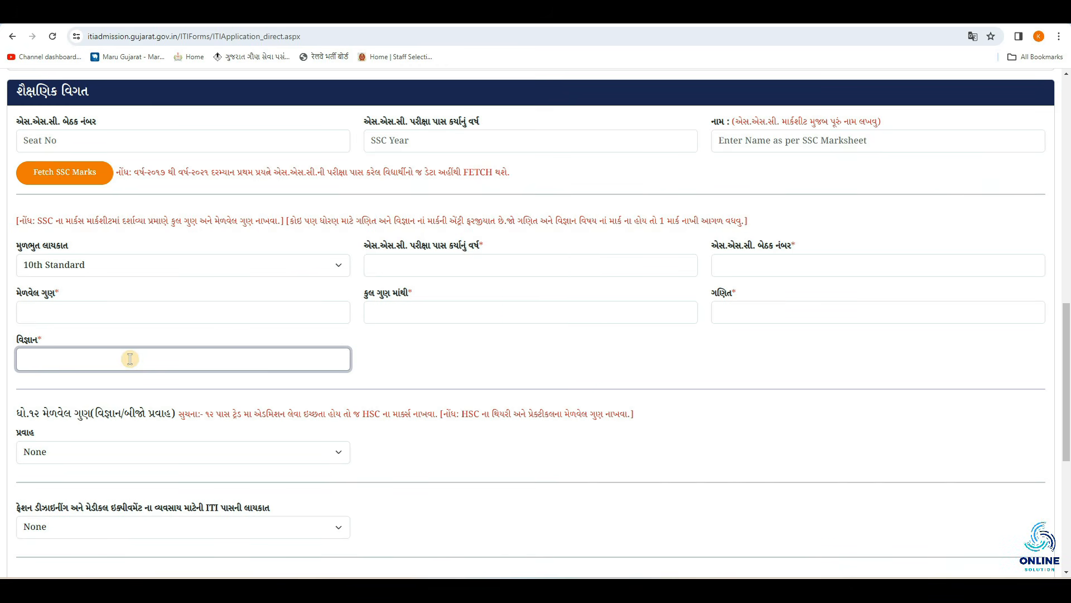
left_click(174, 262)
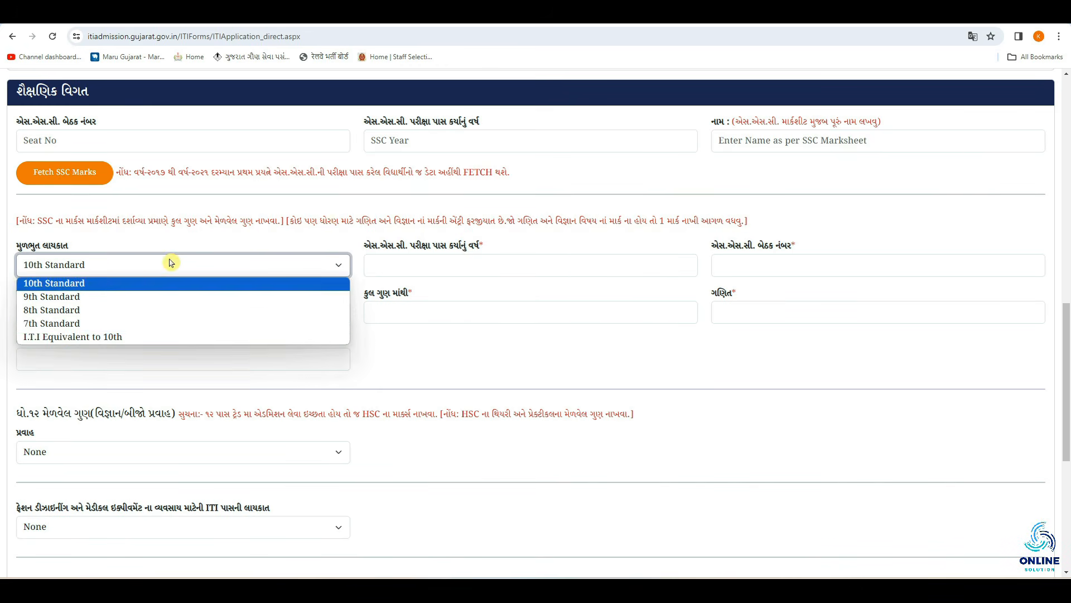
left_click(99, 301)
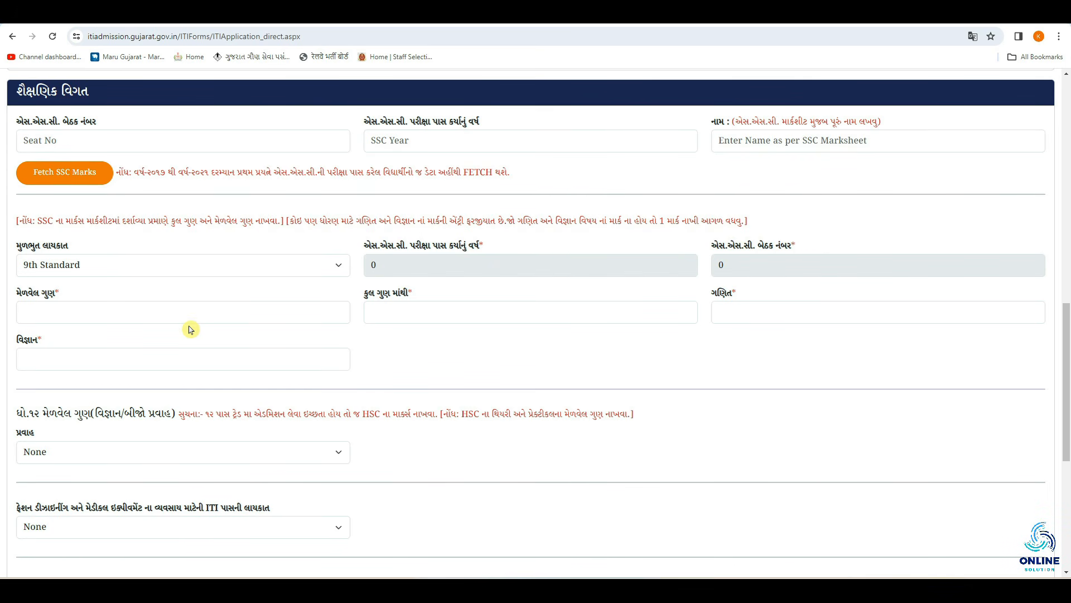
Read the note about entering HSC marks
scroll(190, 329, "down", 4)
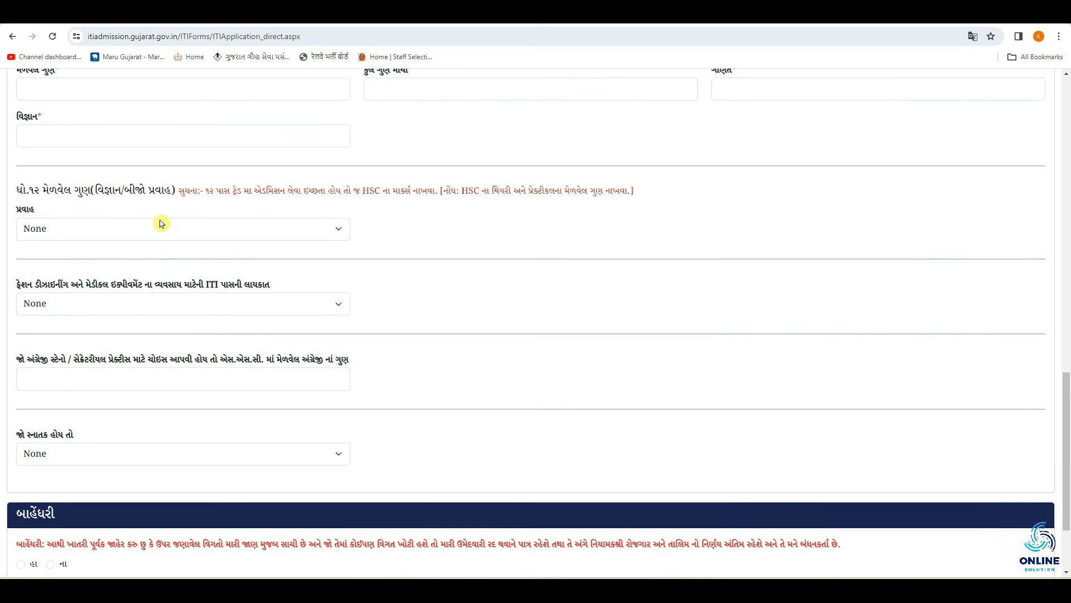
left_click_drag(206, 192, 431, 193)
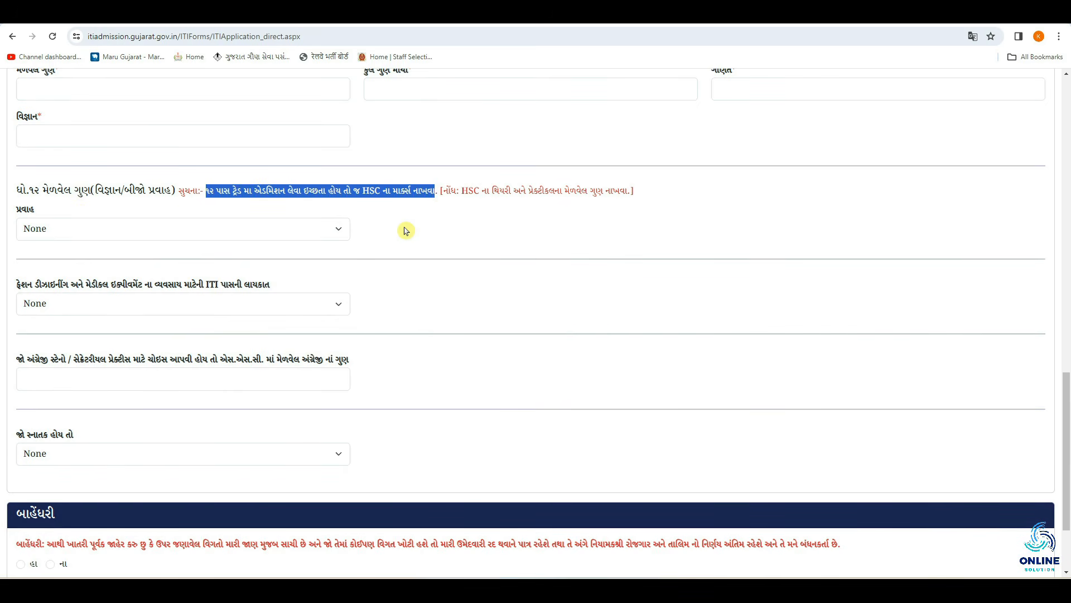
left_click(252, 246)
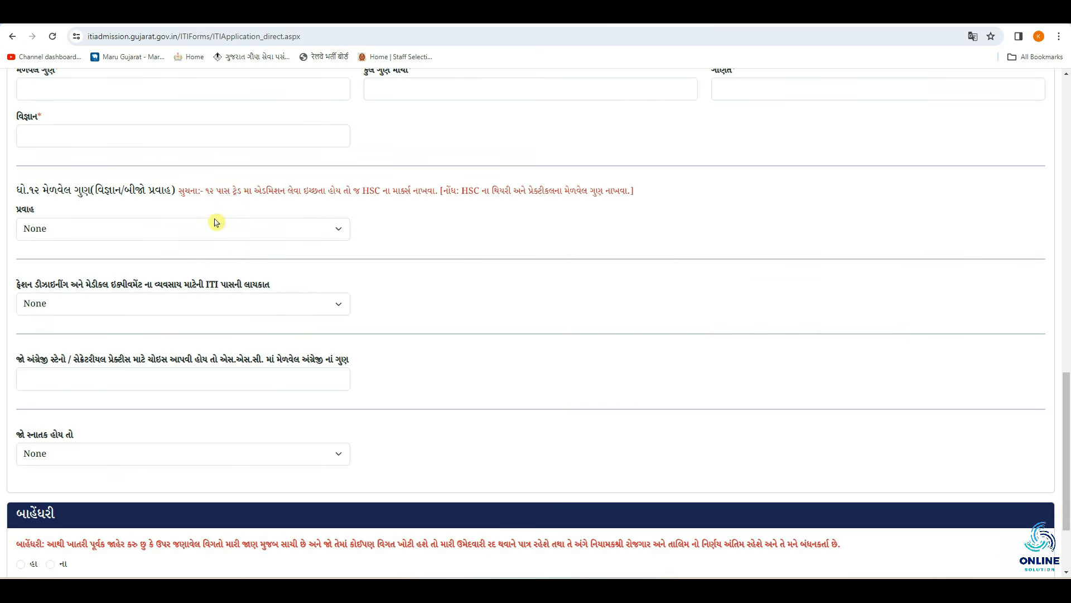
Change the 12th-standard stream, leaving the HSC year, seat-number and marks fields blank
left_click(108, 230)
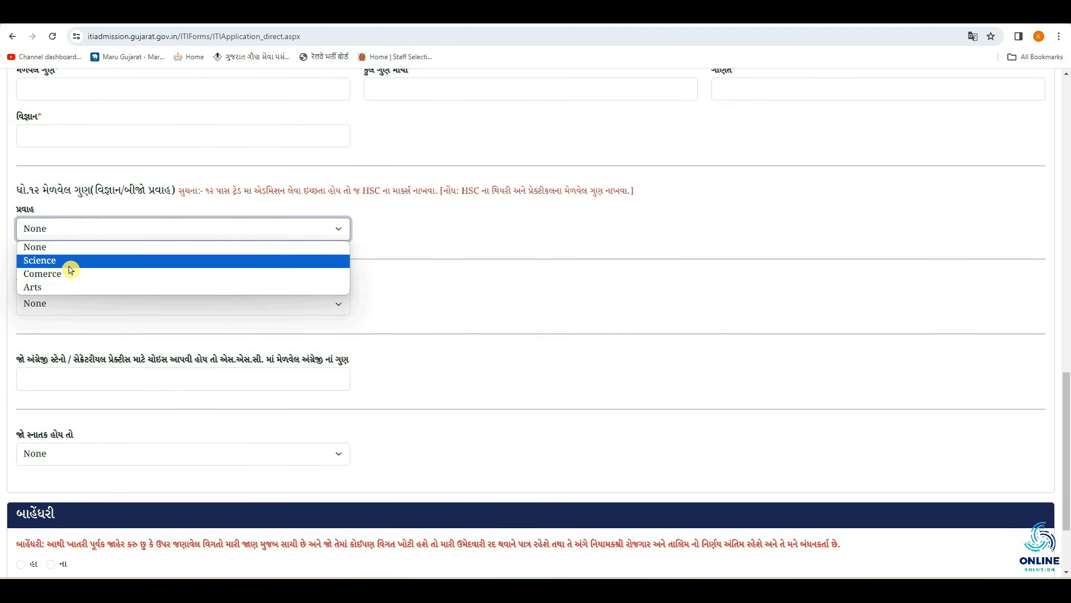
left_click(151, 273)
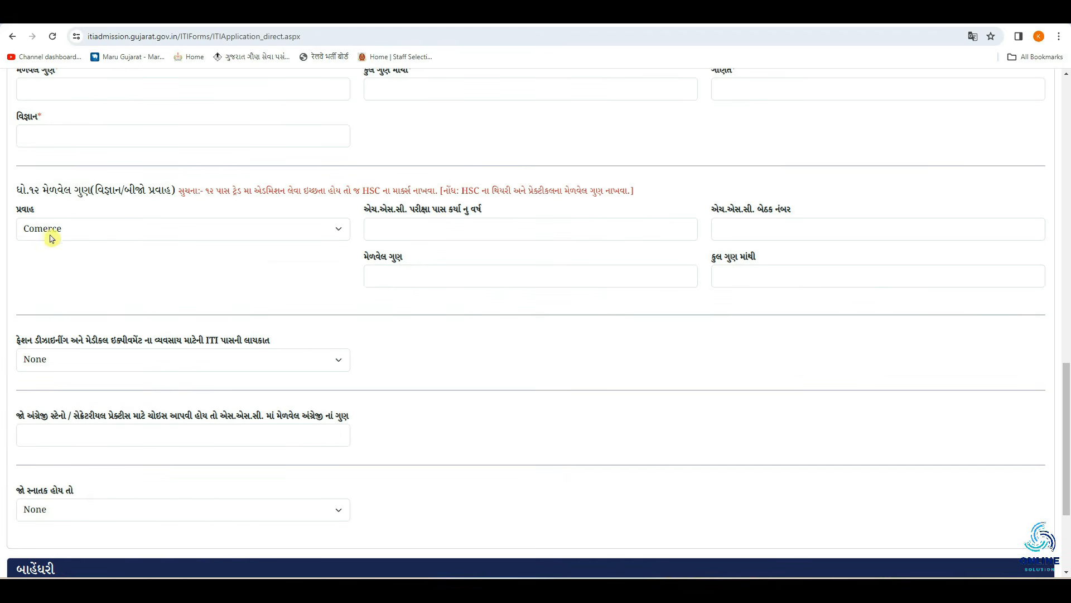
left_click(432, 230)
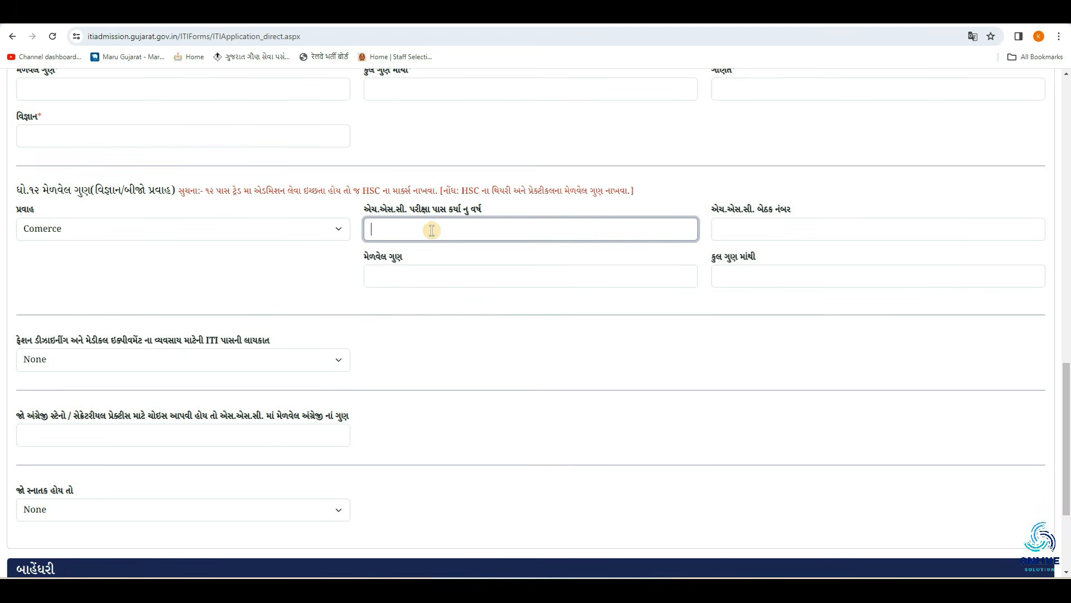
left_click(773, 229)
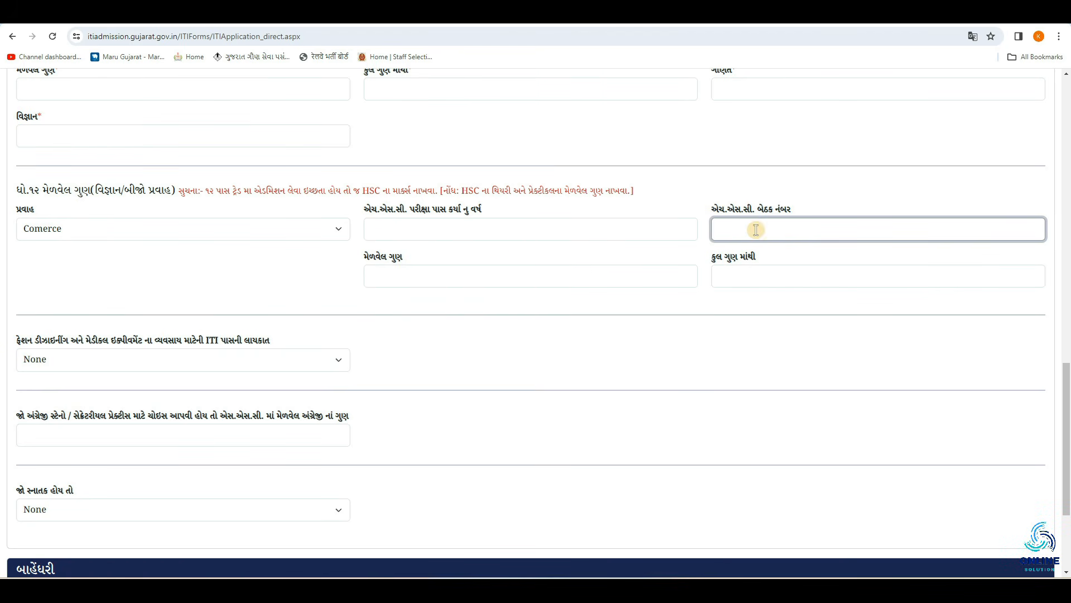
left_click(389, 283)
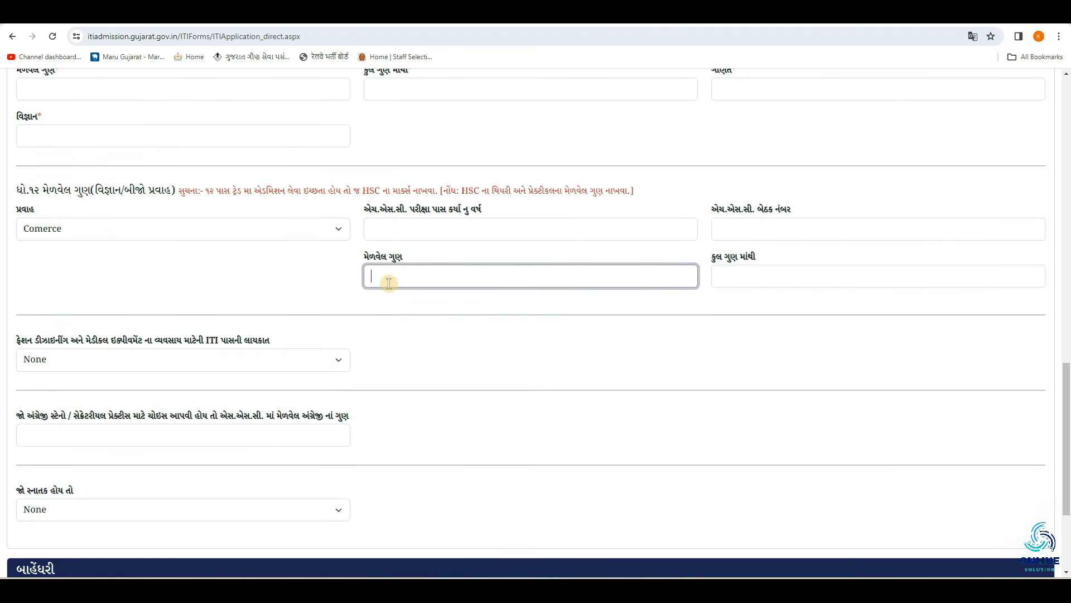
left_click(731, 274)
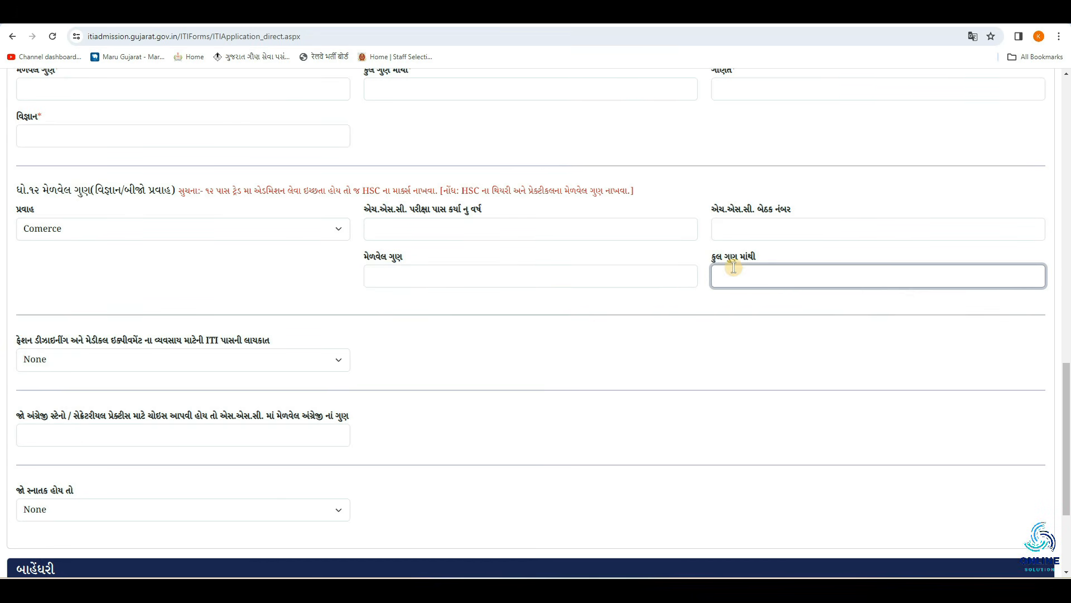
left_click(621, 303)
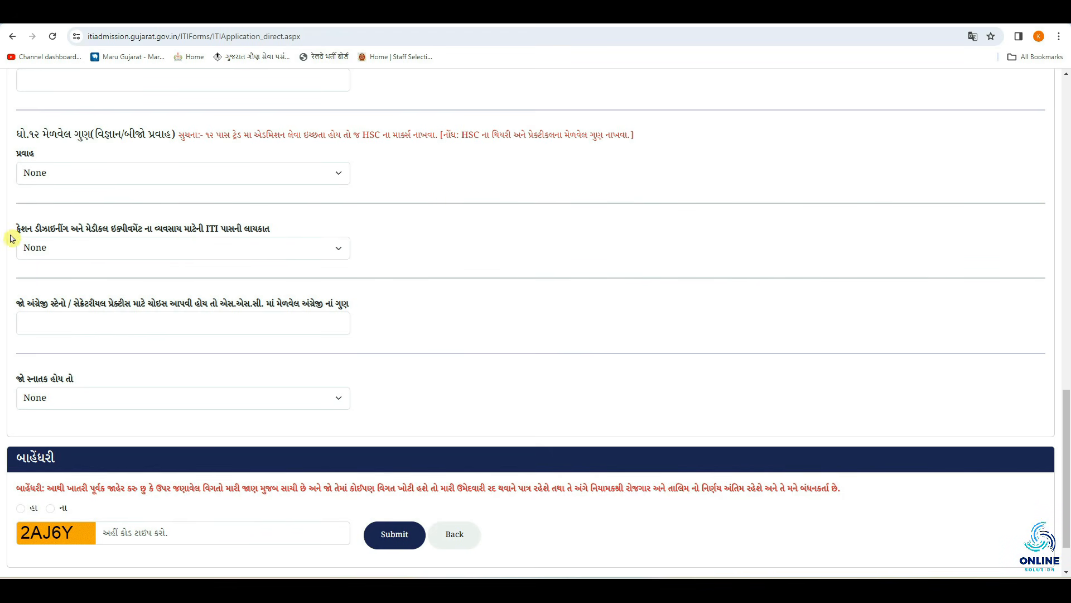
Leave ITI qualification at None and pick Others as the graduation qualification
left_click(108, 253)
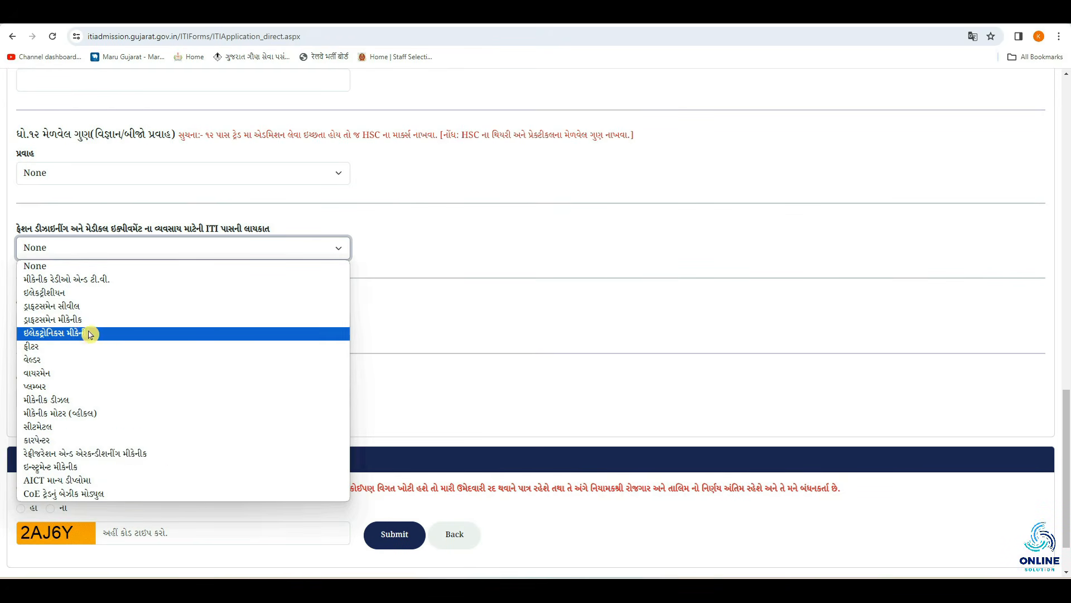
left_click(167, 267)
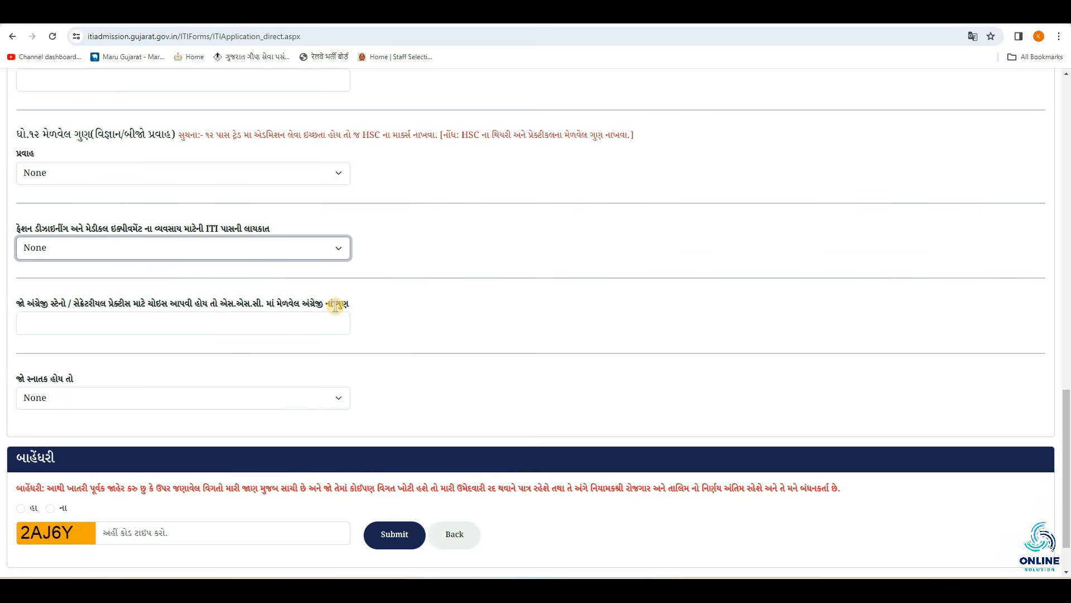
left_click(154, 316)
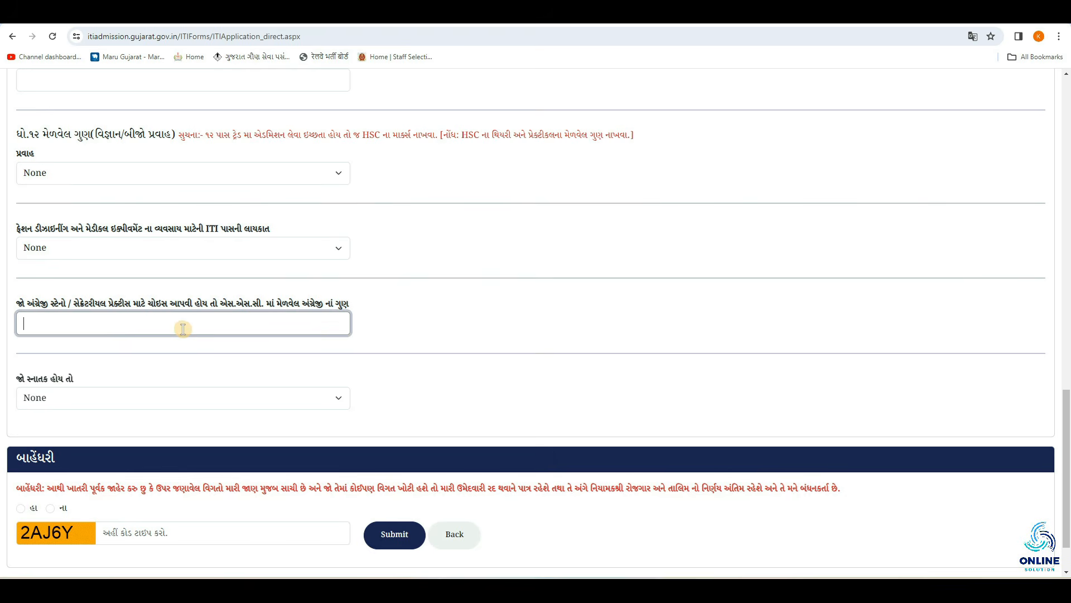
left_click(36, 376)
left_click(92, 398)
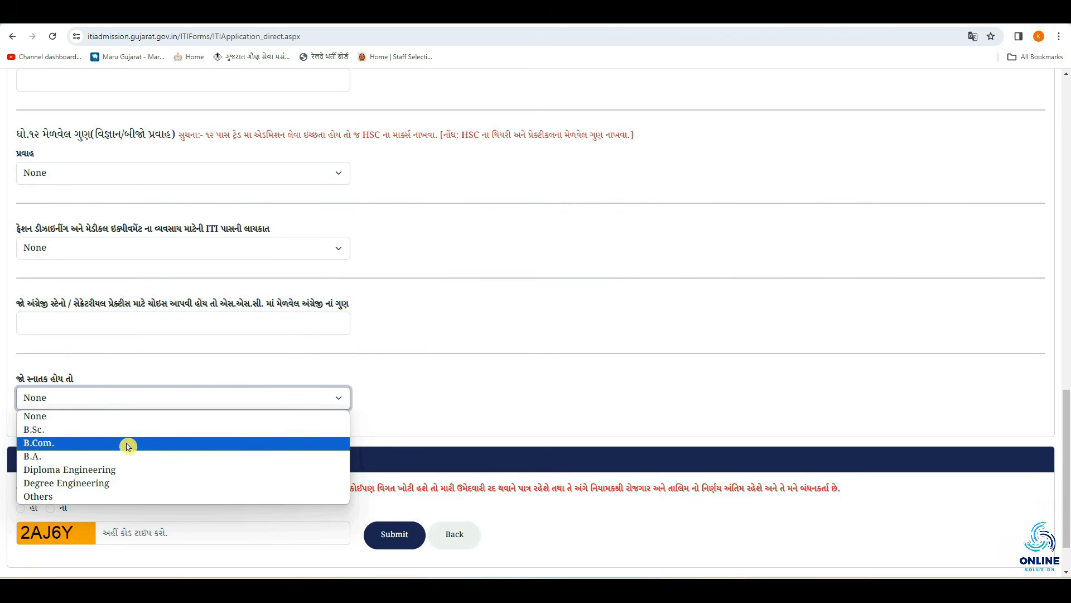
left_click(102, 501)
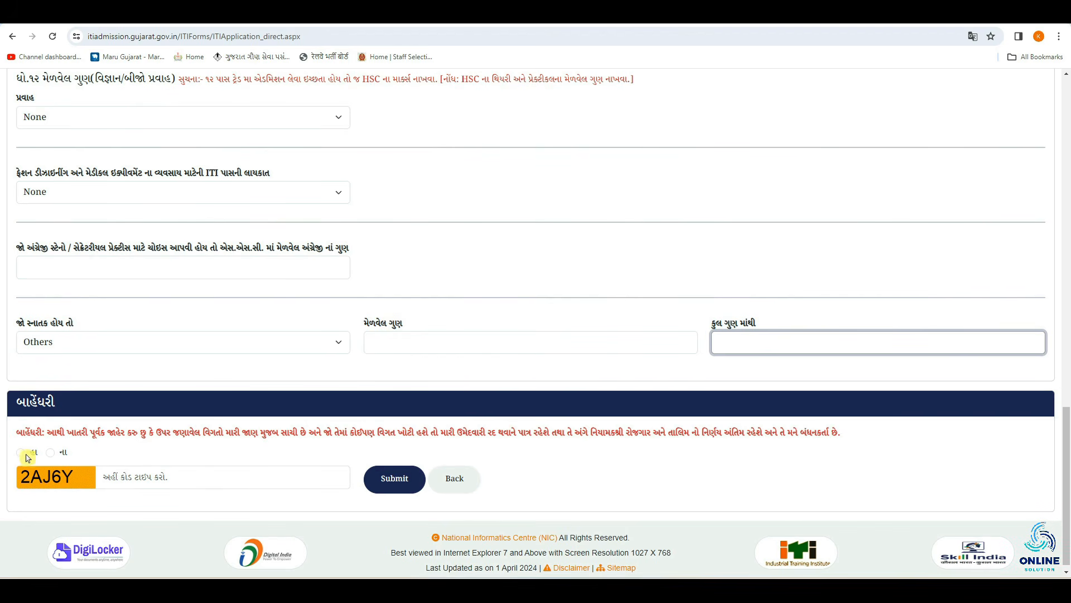
Agree to the declaration by selecting હા
left_click(24, 455)
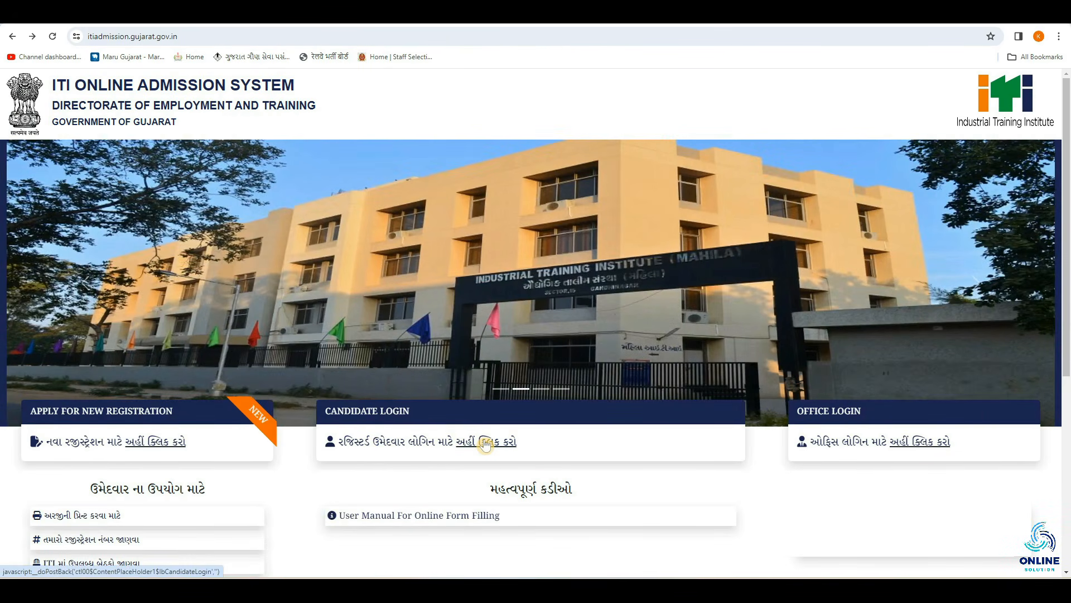
Log in as the candidate using the registration number, date of birth and captcha
left_click(486, 444)
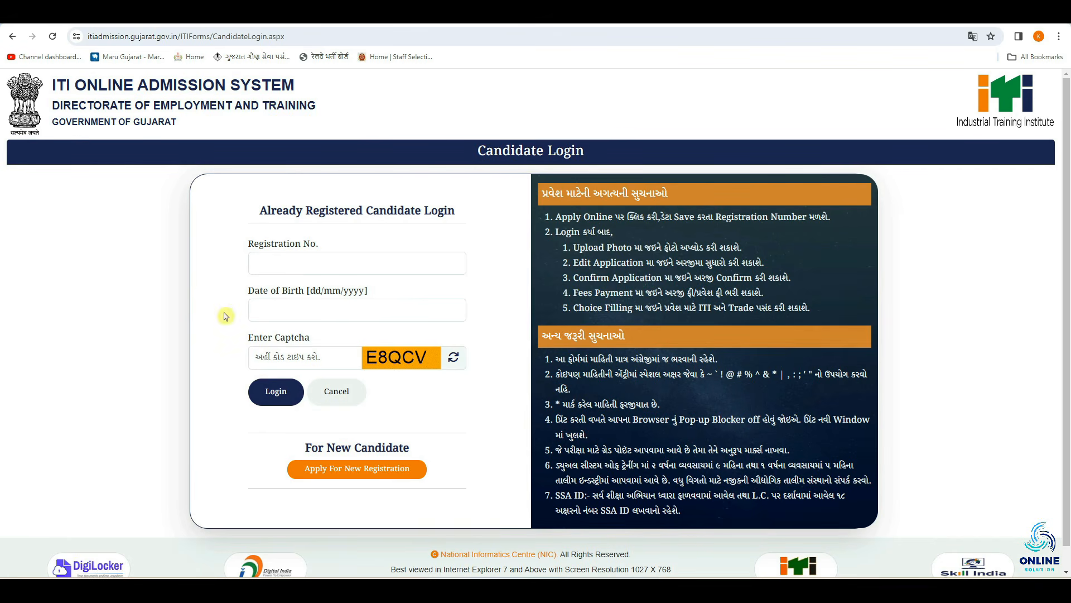
left_click(272, 262)
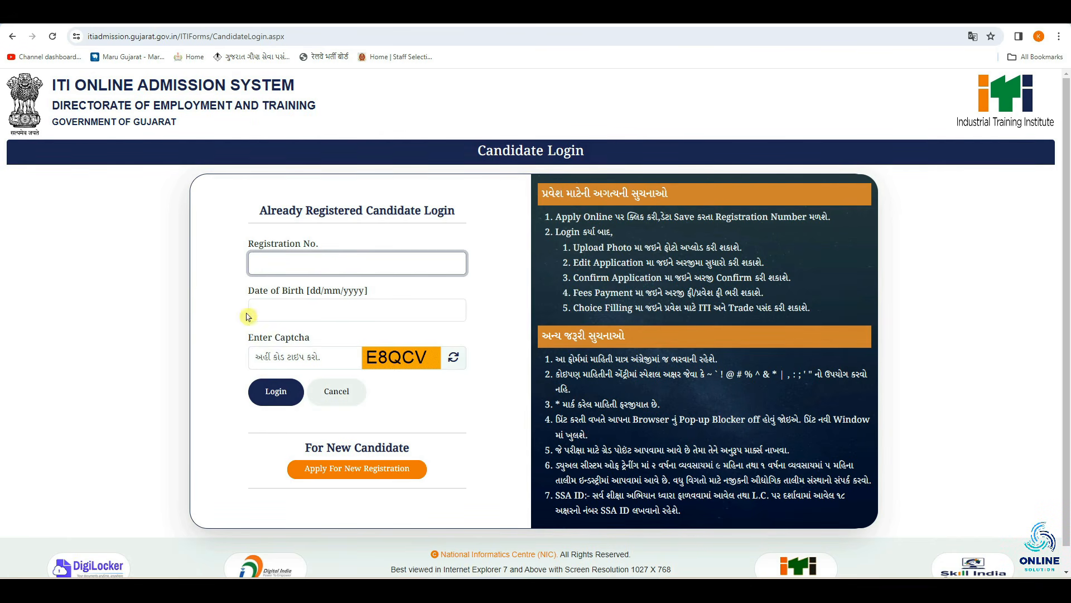
left_click(296, 317)
left_click(309, 356)
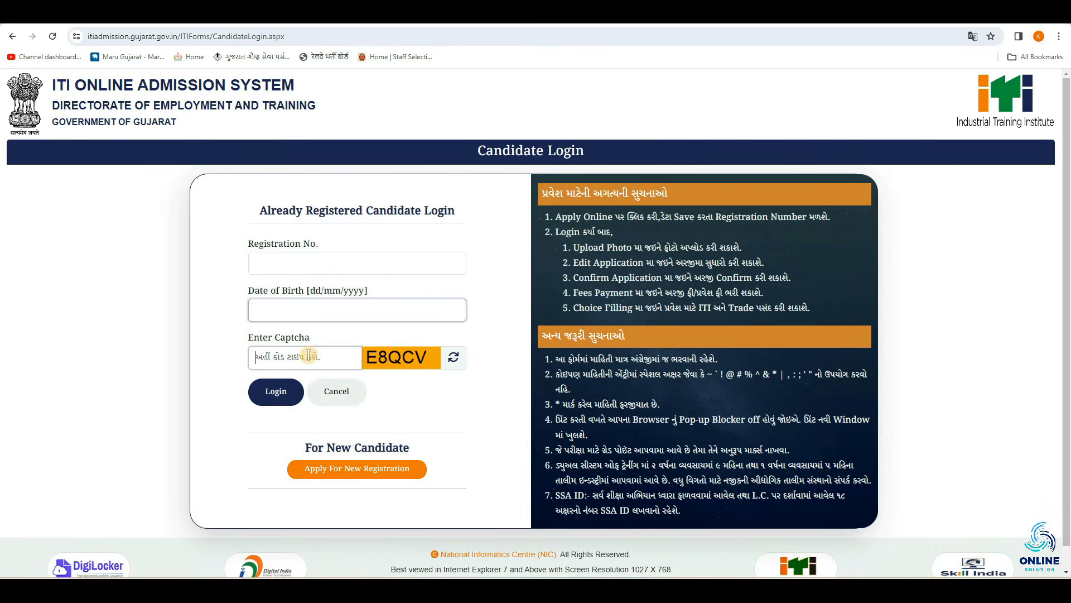
left_click(267, 402)
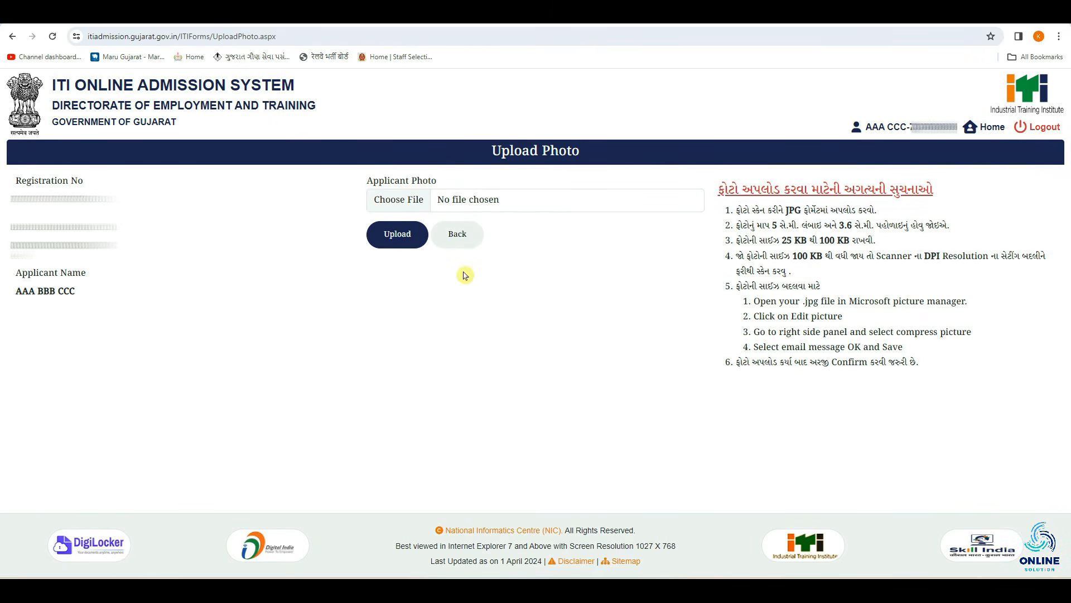
Upload the applicant photo, then open and scroll through the application form preview
left_click(393, 202)
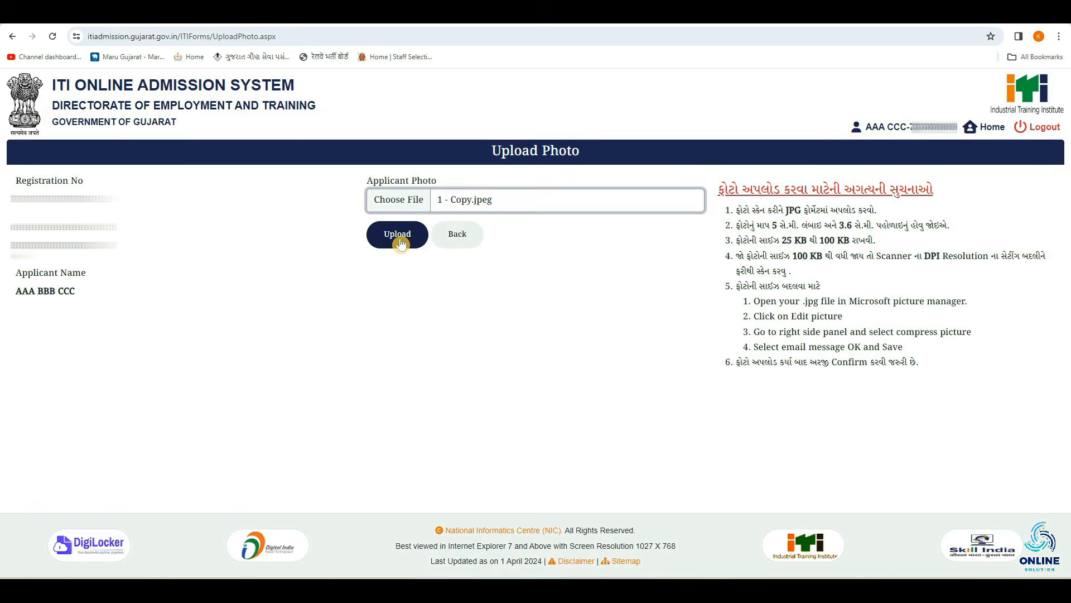
left_click(400, 244)
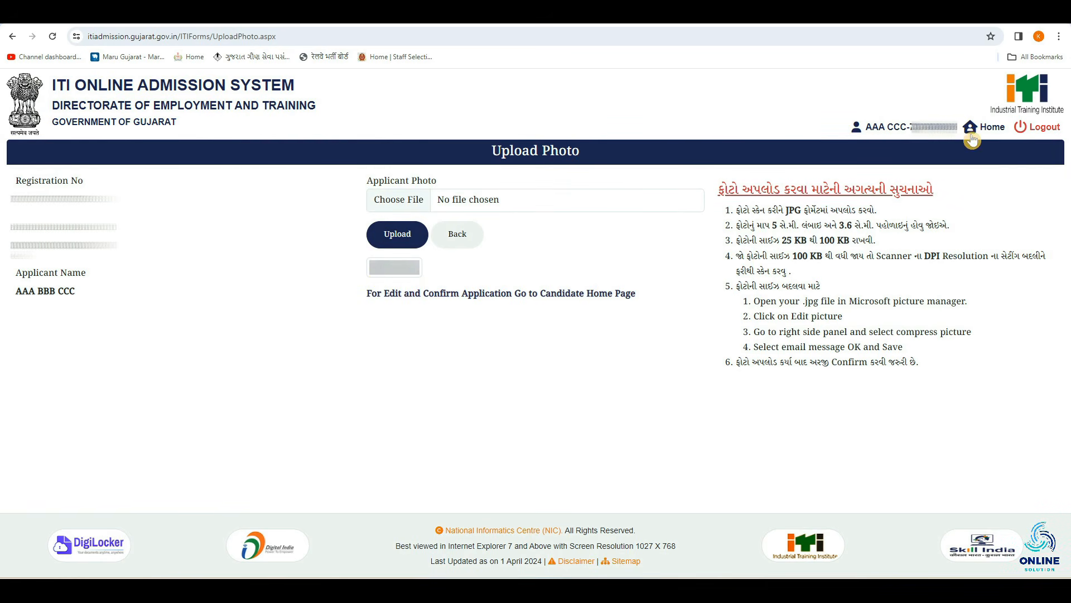
left_click(987, 128)
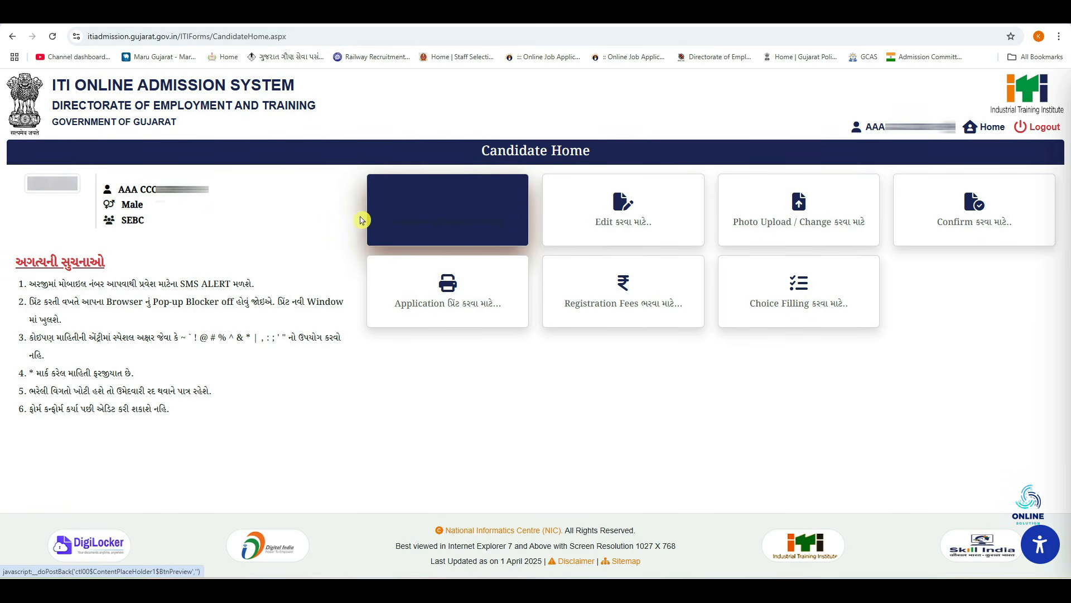
left_click(461, 222)
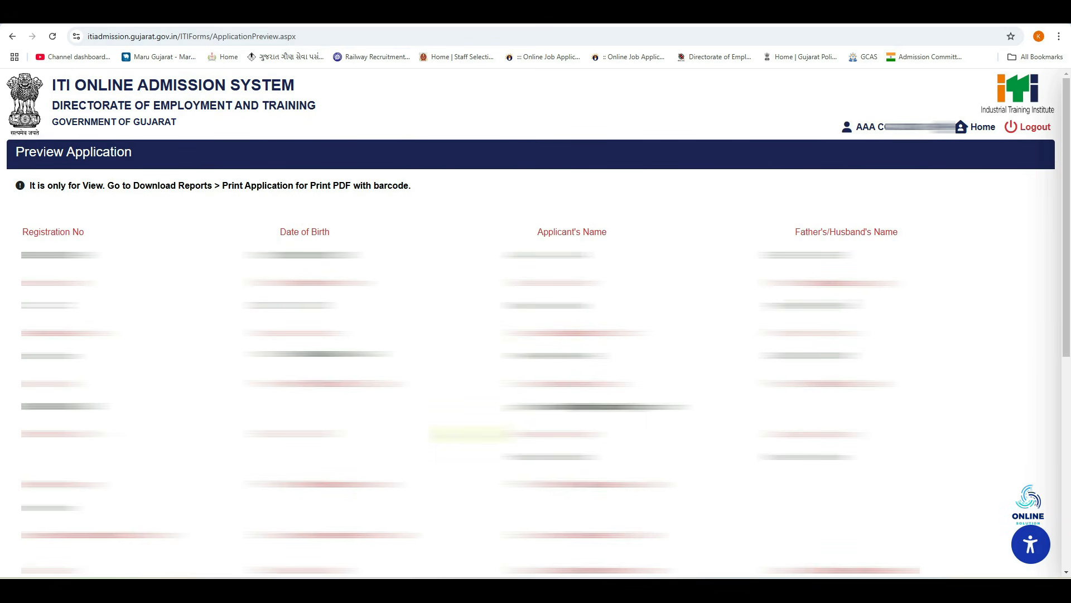
scroll(478, 384, "down", 7)
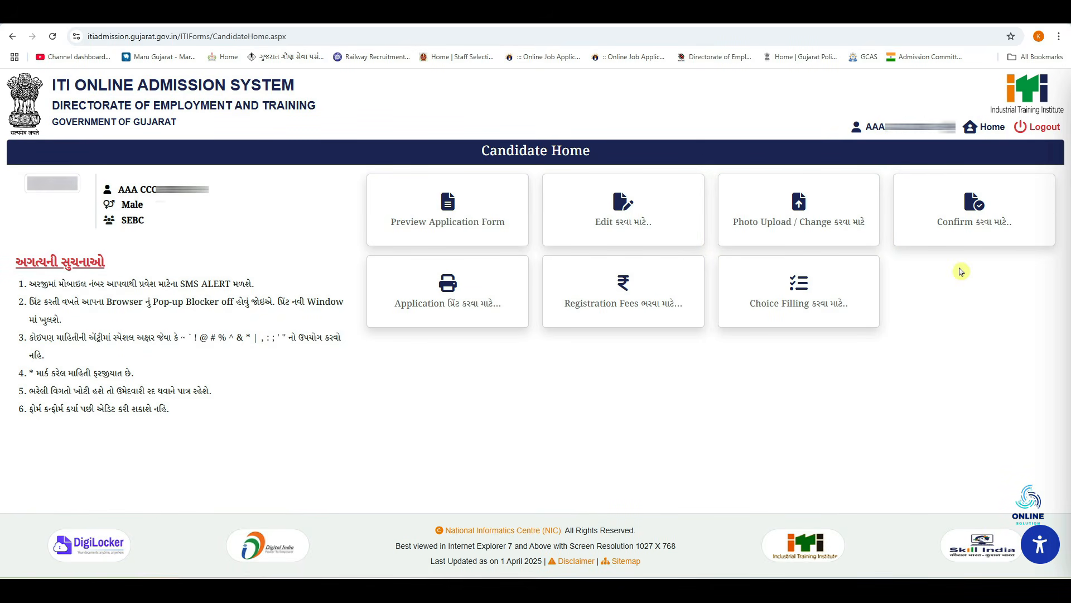
Verify the applicant's date of birth and agree that the shown application details are correct
left_click(970, 223)
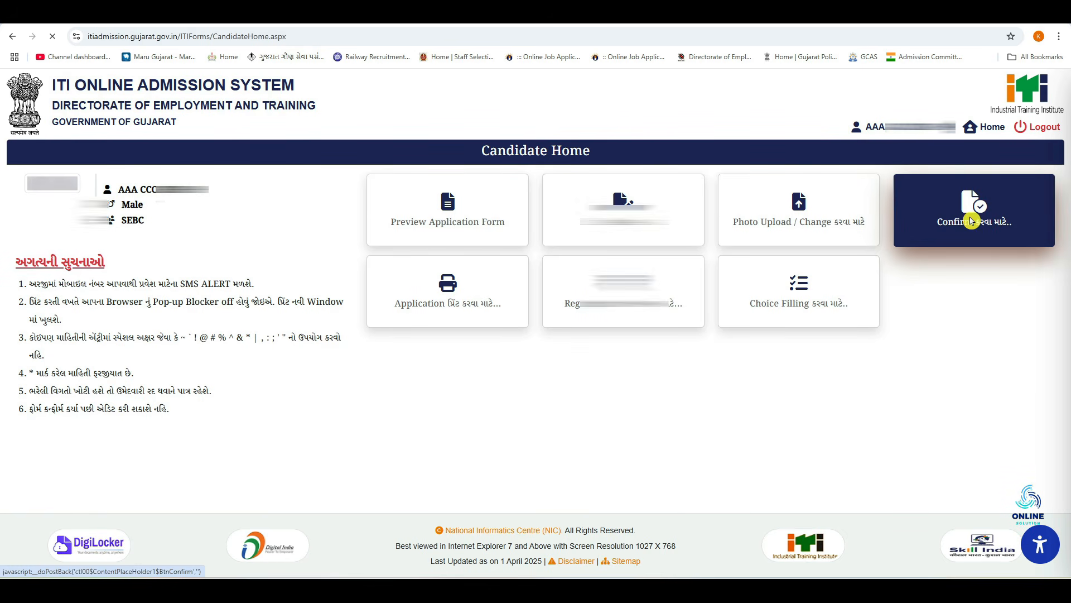
left_click(17, 262)
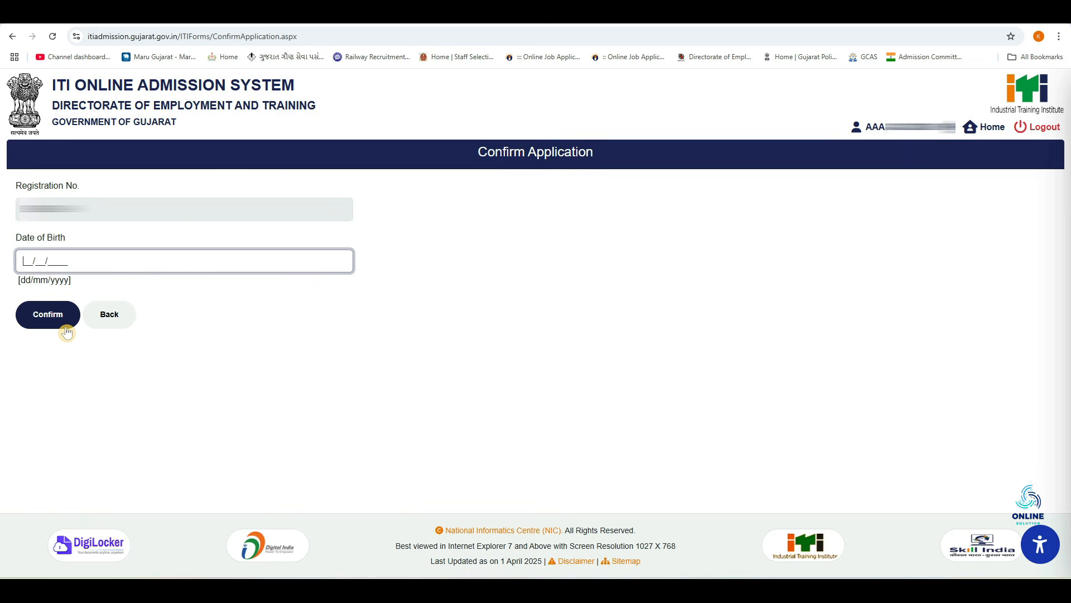
type("01012000")
left_click(57, 317)
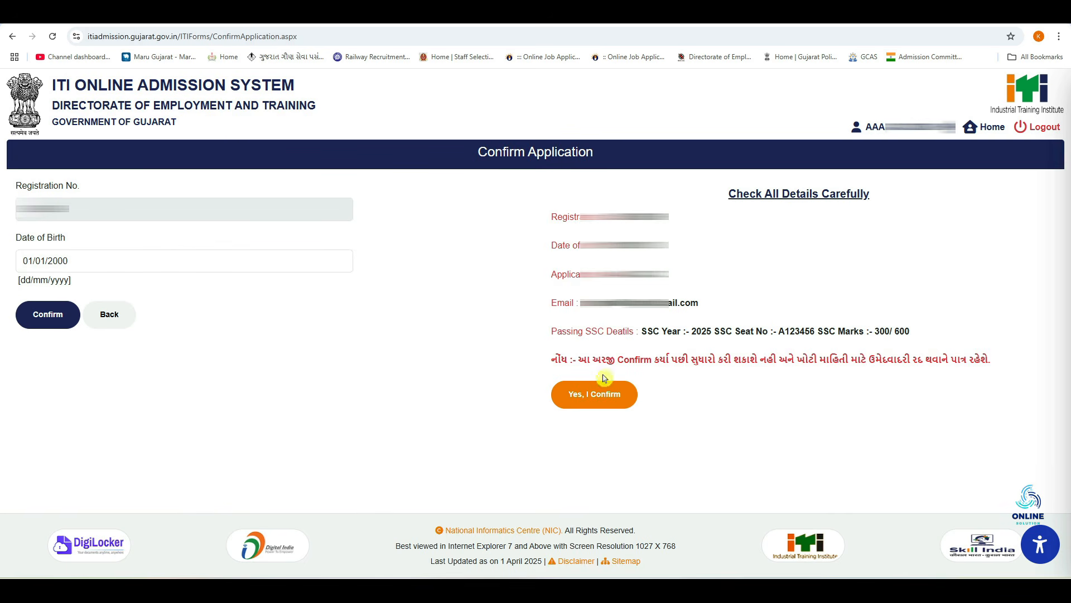
left_click(612, 397)
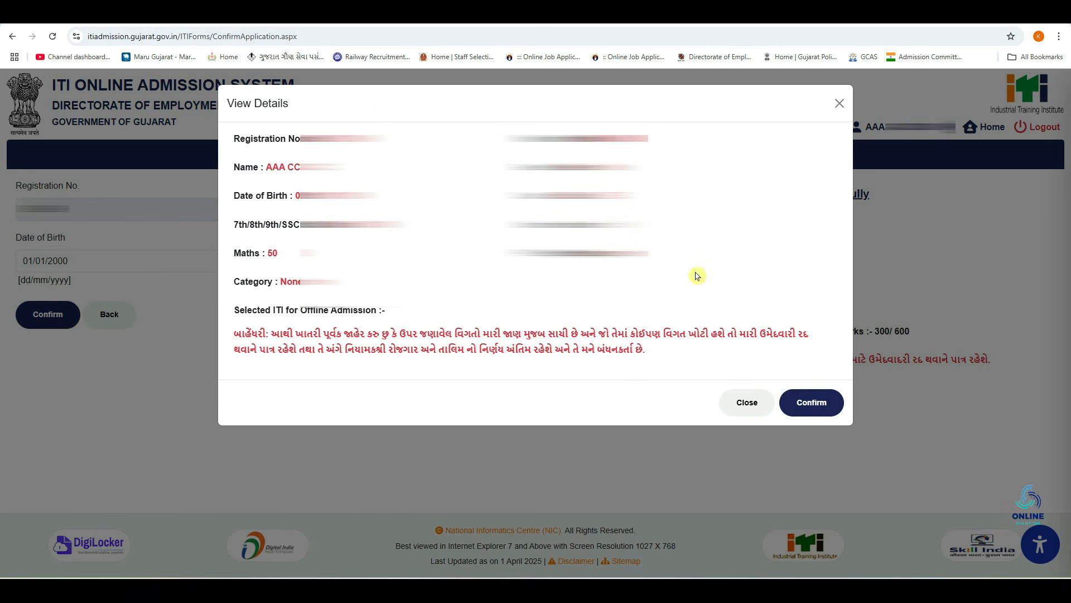
left_click(810, 406)
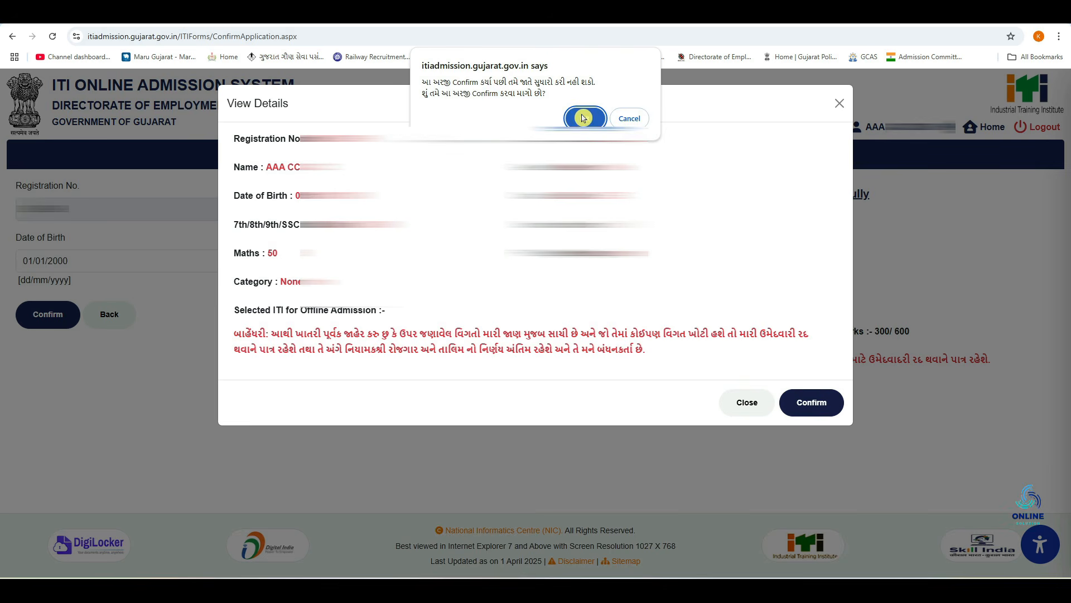
Accept the no-further-edits warning and confirm the application with the OTP and captcha
left_click(585, 119)
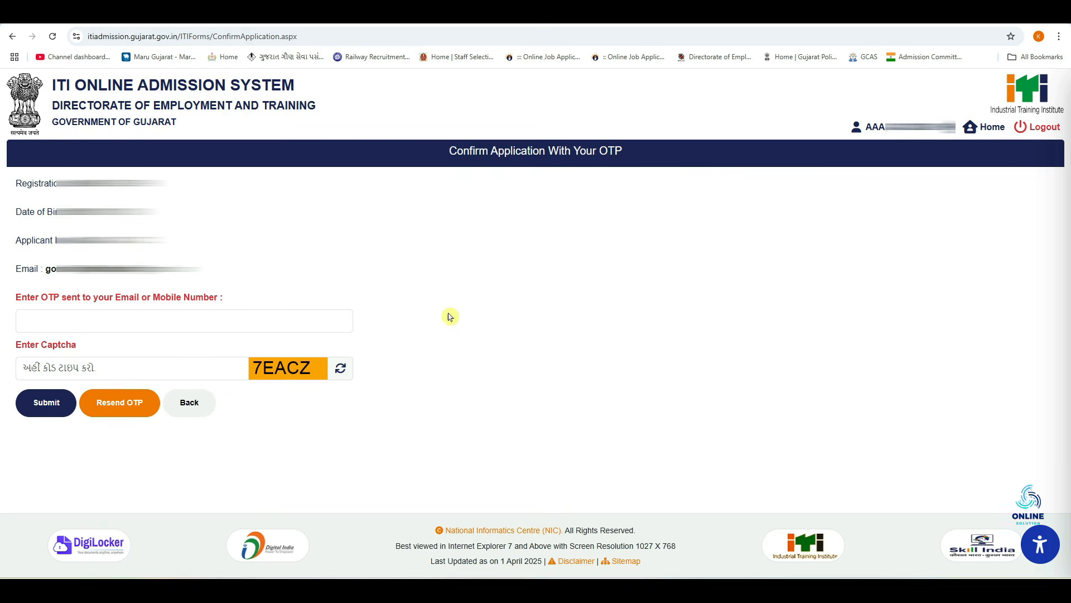
left_click(22, 321)
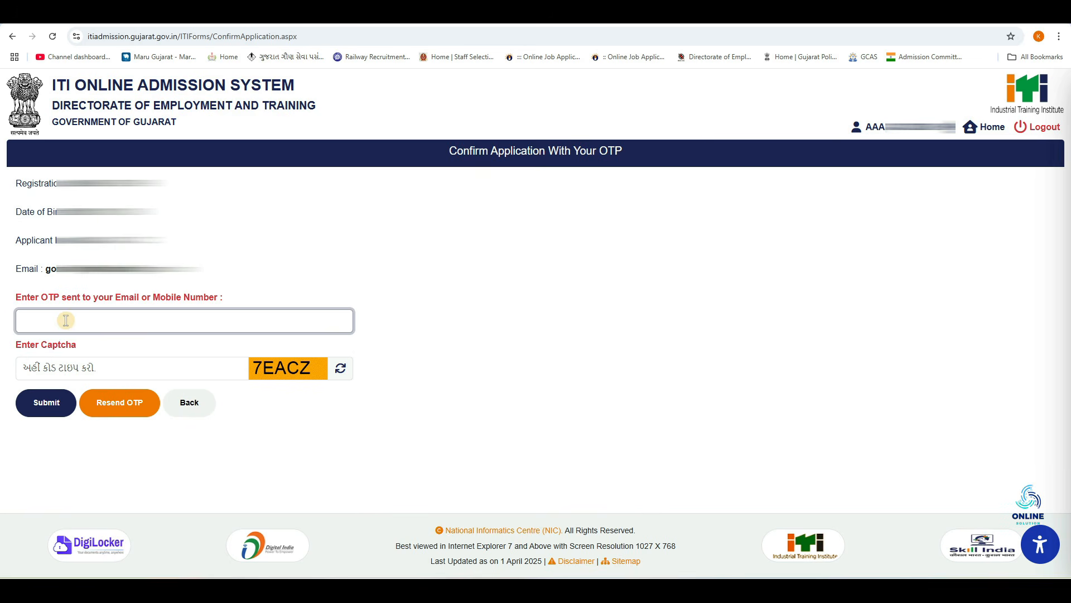
left_click(123, 367)
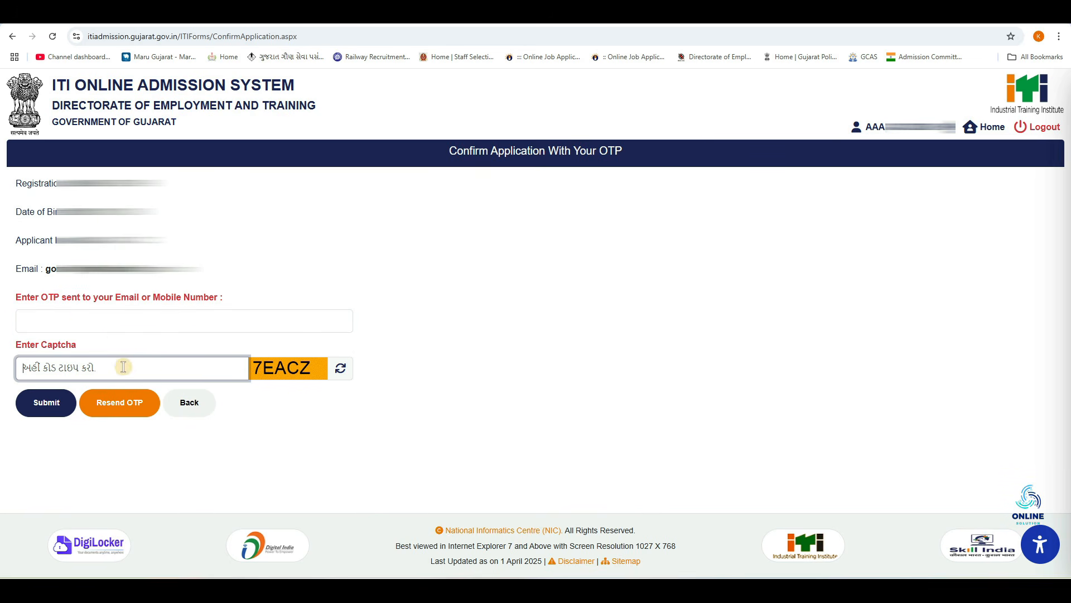
left_click(51, 404)
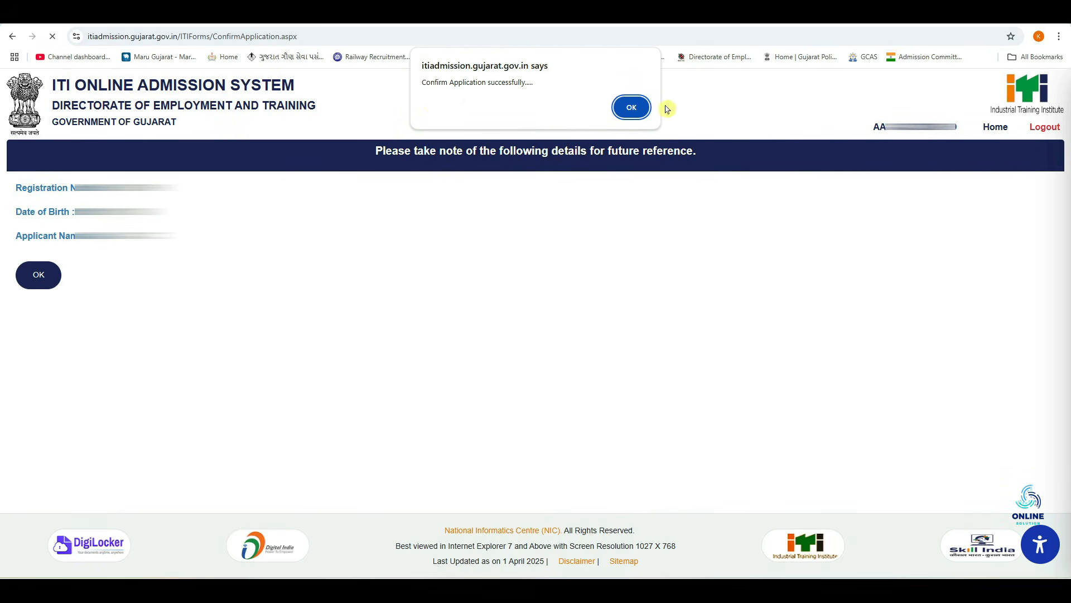
left_click(640, 110)
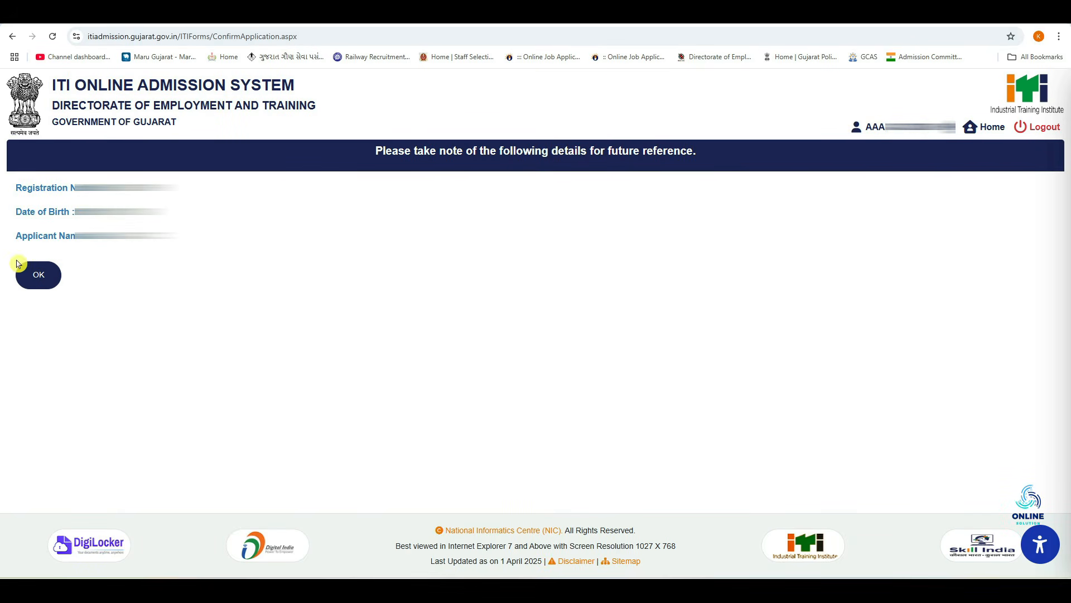
left_click(51, 283)
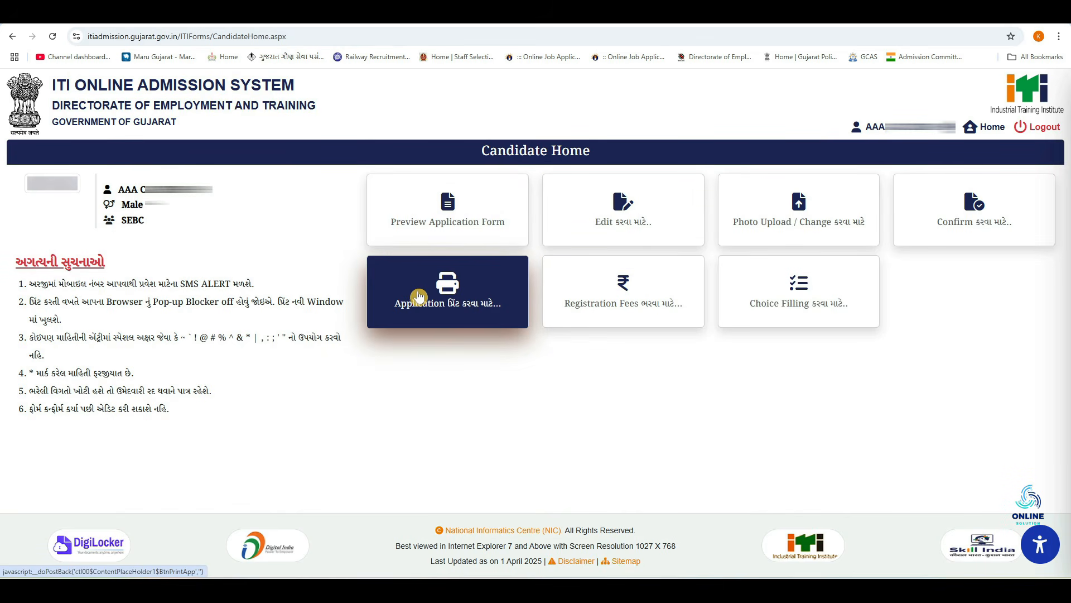
Generate the printable confirmed application form using the date of birth and captcha
left_click(448, 294)
left_click(24, 257)
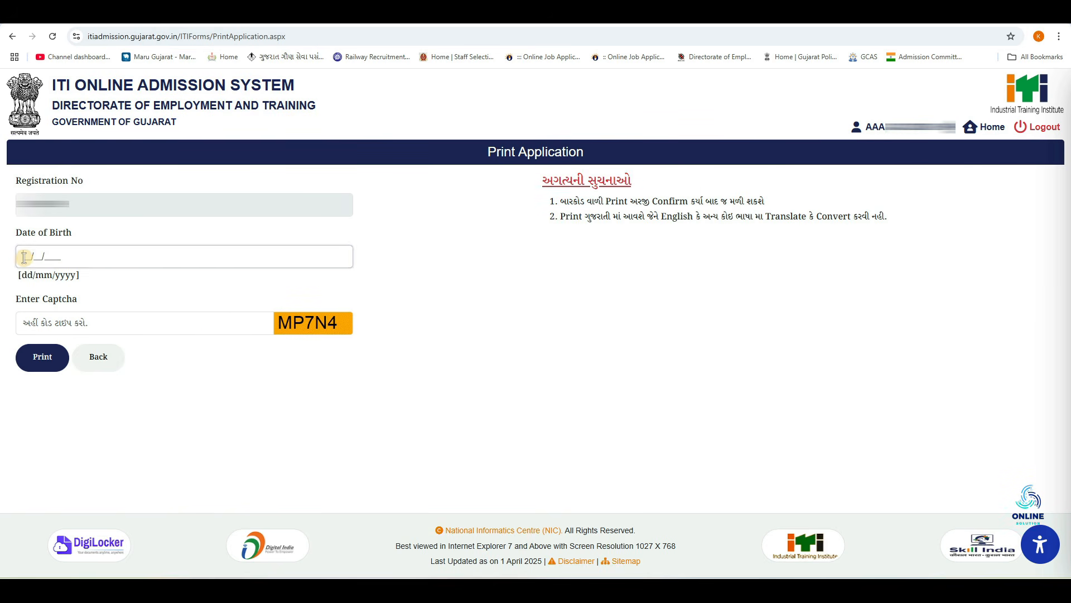
left_click(92, 328)
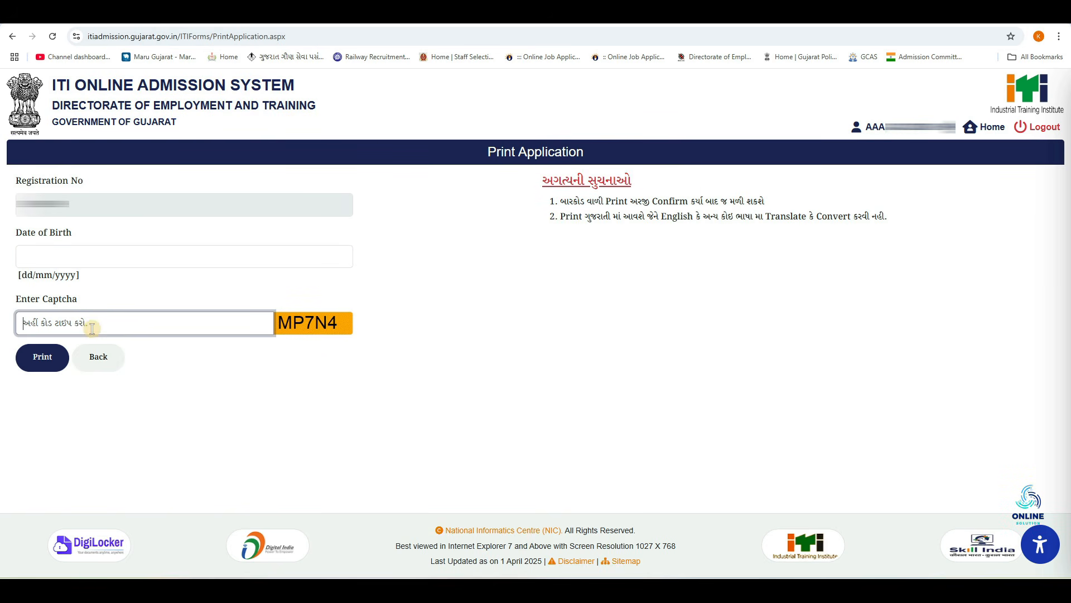
left_click(33, 361)
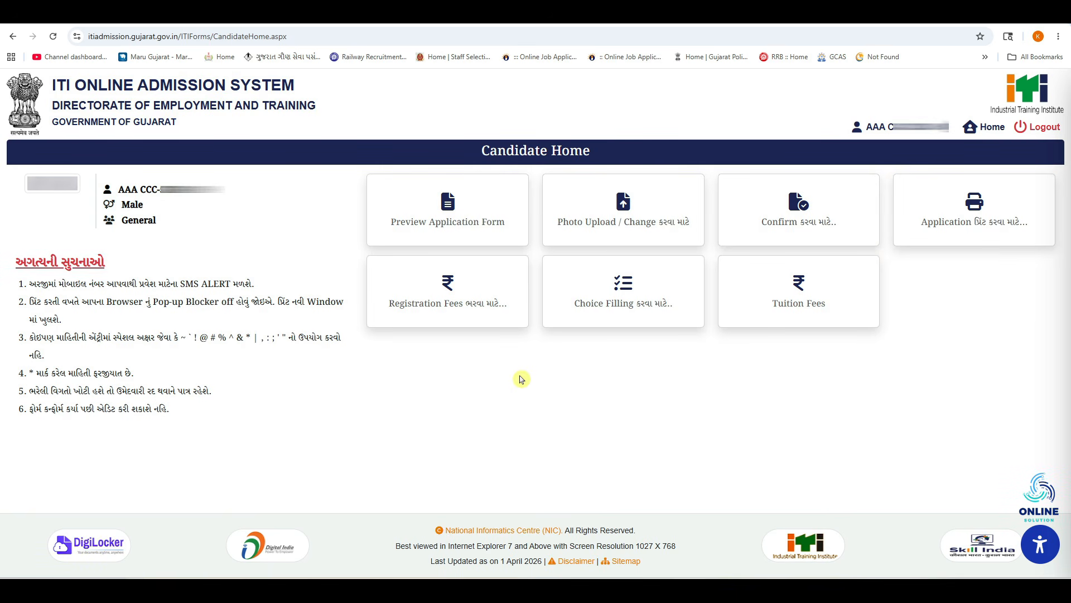
Pay the Rs.50 registration fee online via UPI and print the e-receipt
left_click(424, 298)
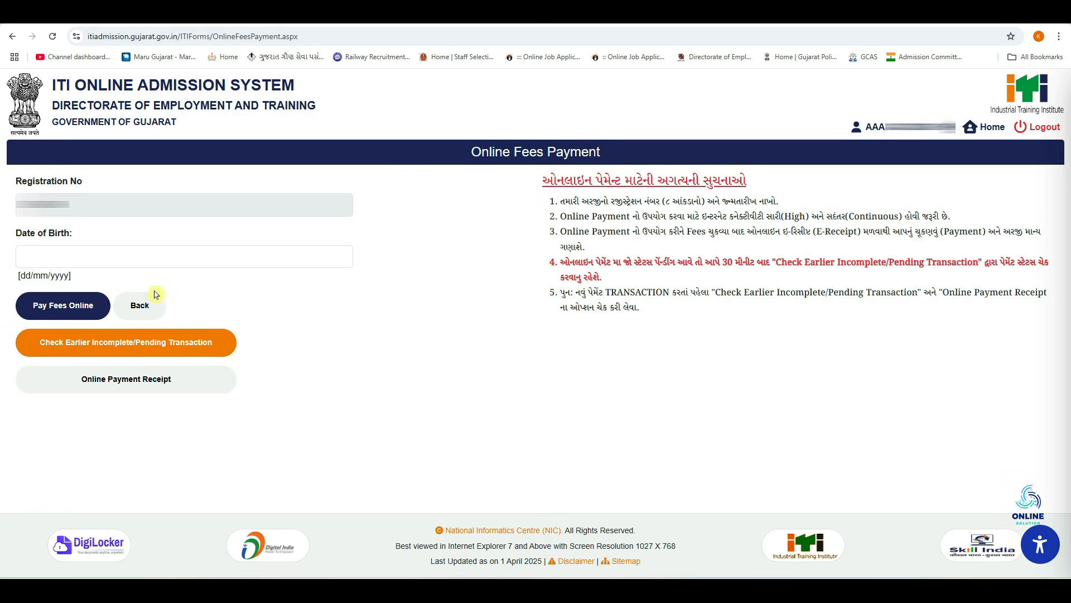
left_click(21, 255)
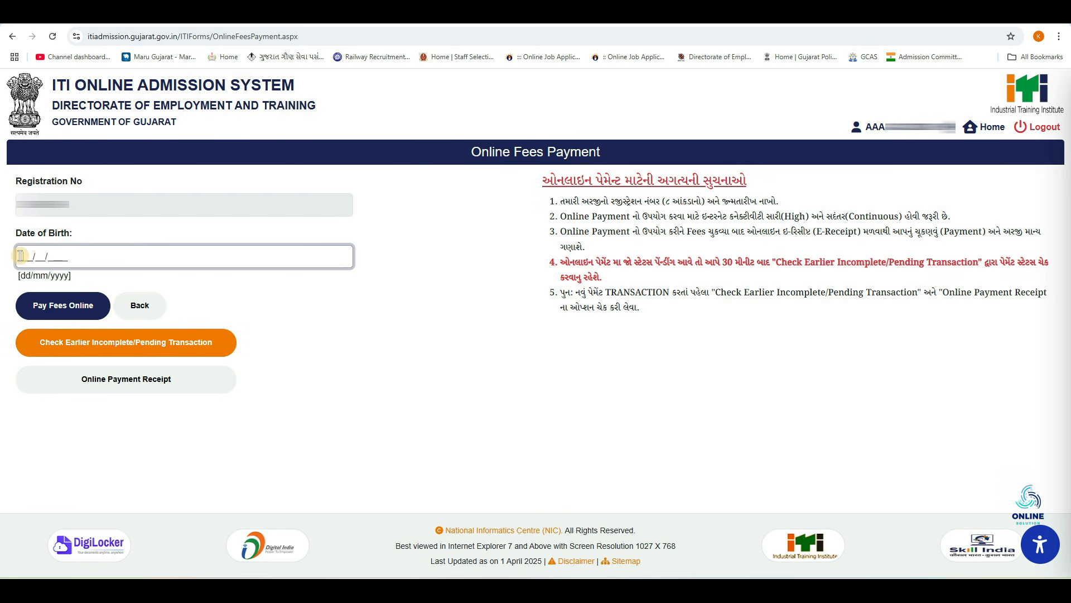
left_click(51, 311)
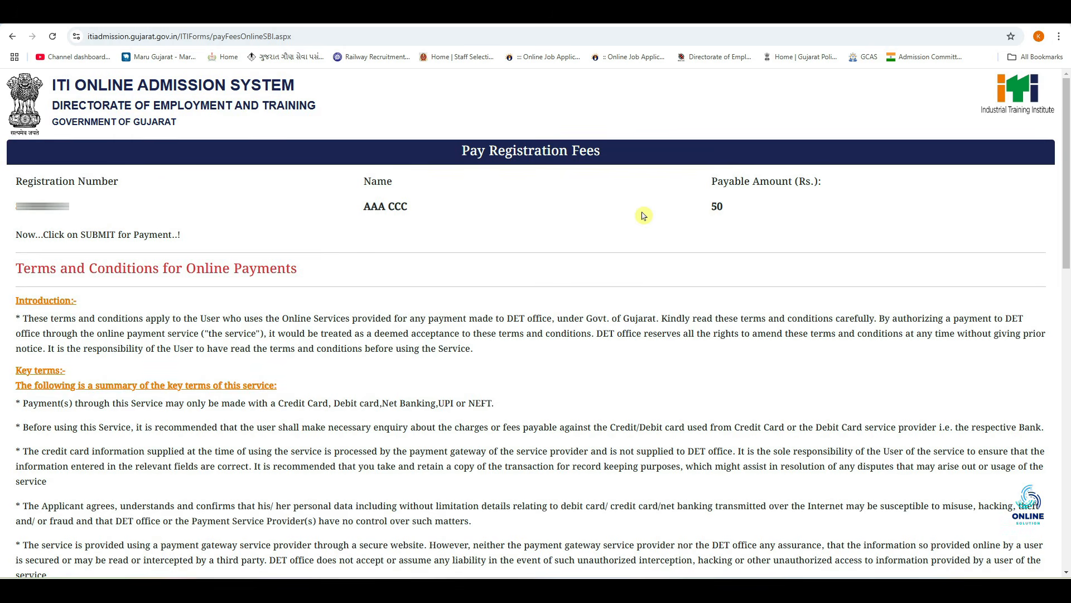
scroll(642, 218, "down", 15)
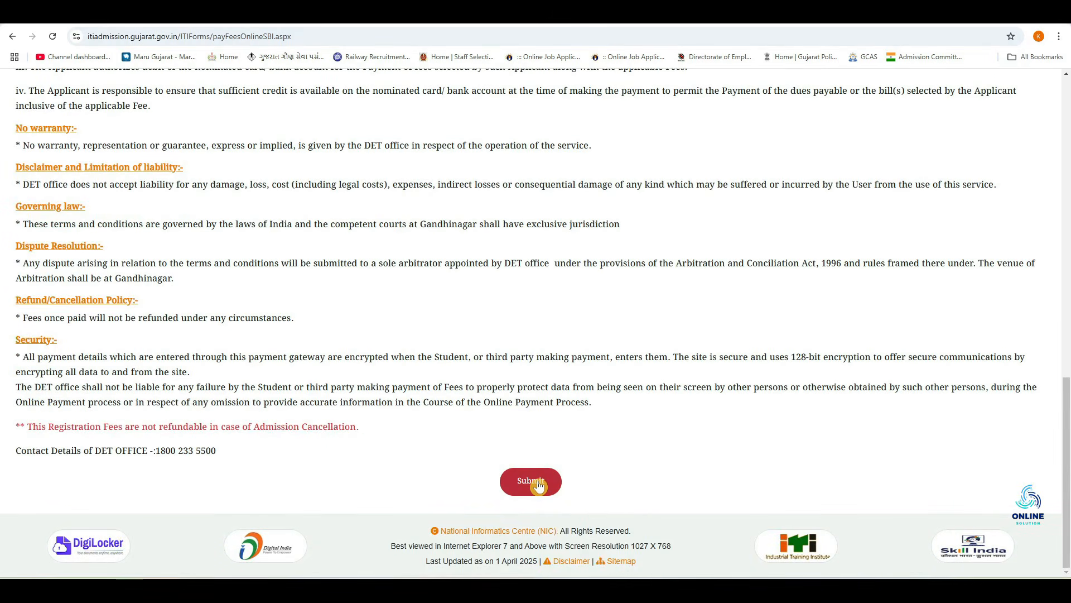
left_click(538, 485)
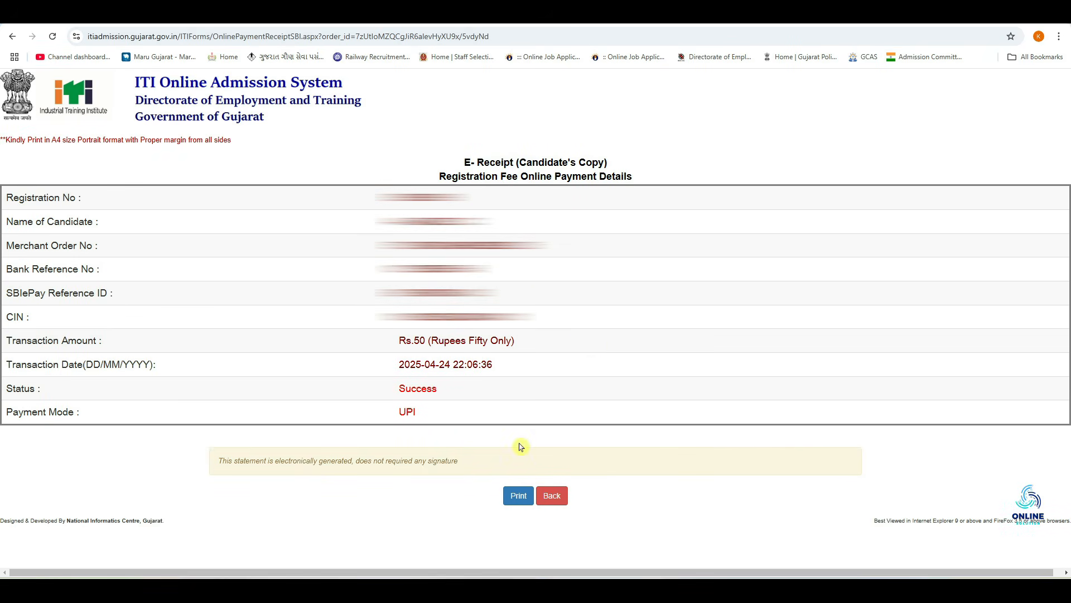
left_click(516, 502)
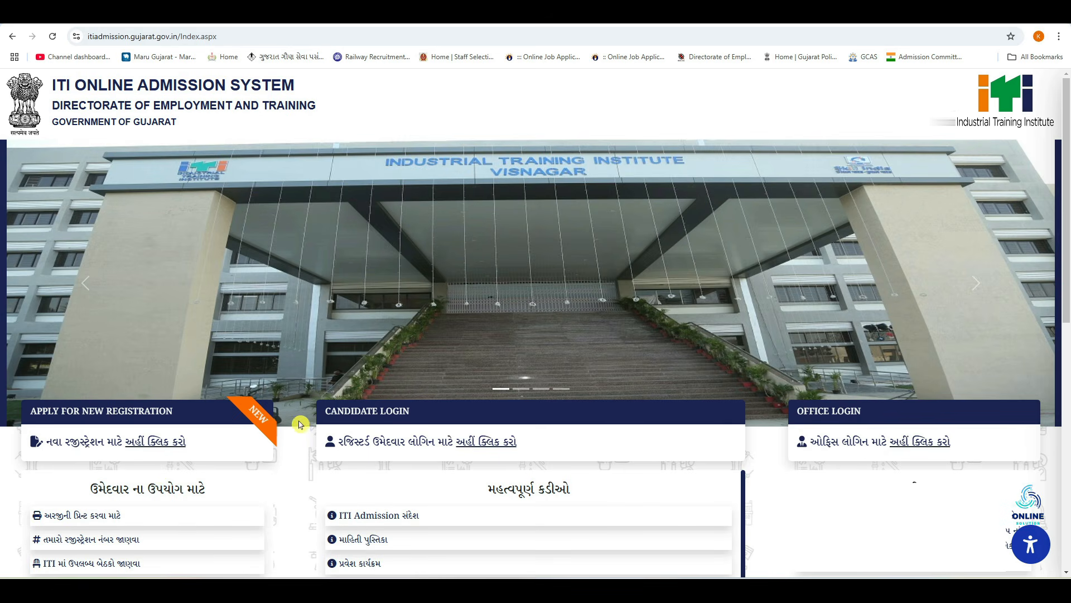
Log in with the registration number, date of birth and captcha, then verify the OTP
left_click(489, 446)
left_click(264, 264)
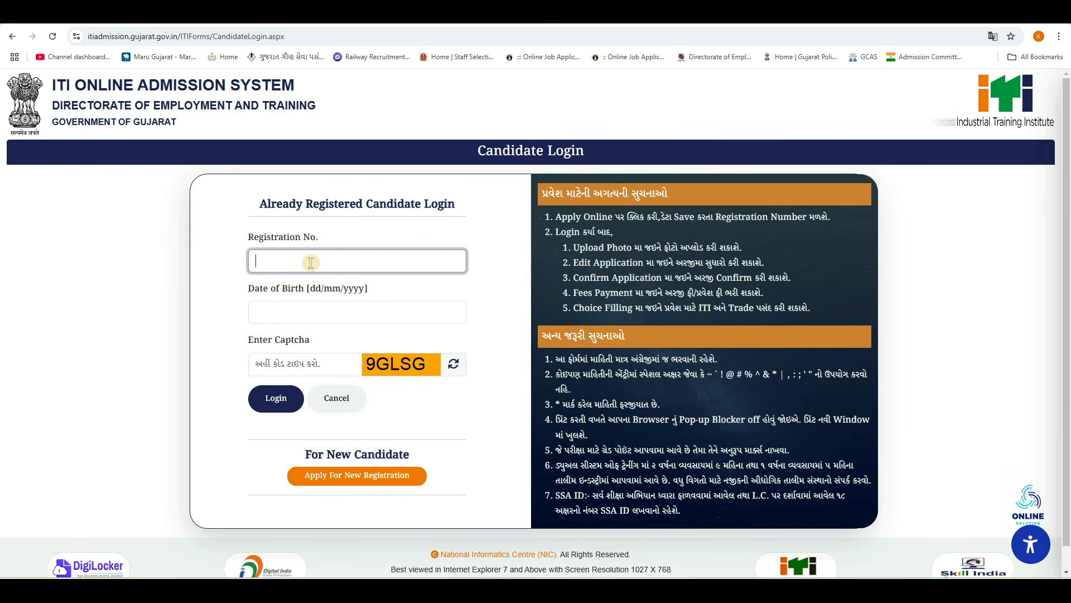
left_click(254, 312)
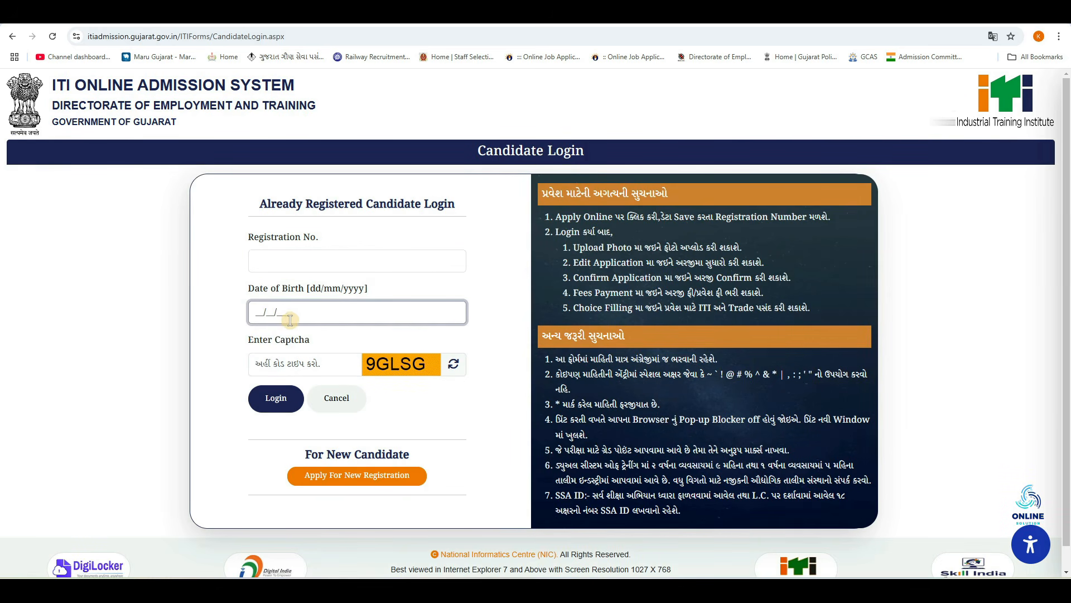
left_click(307, 364)
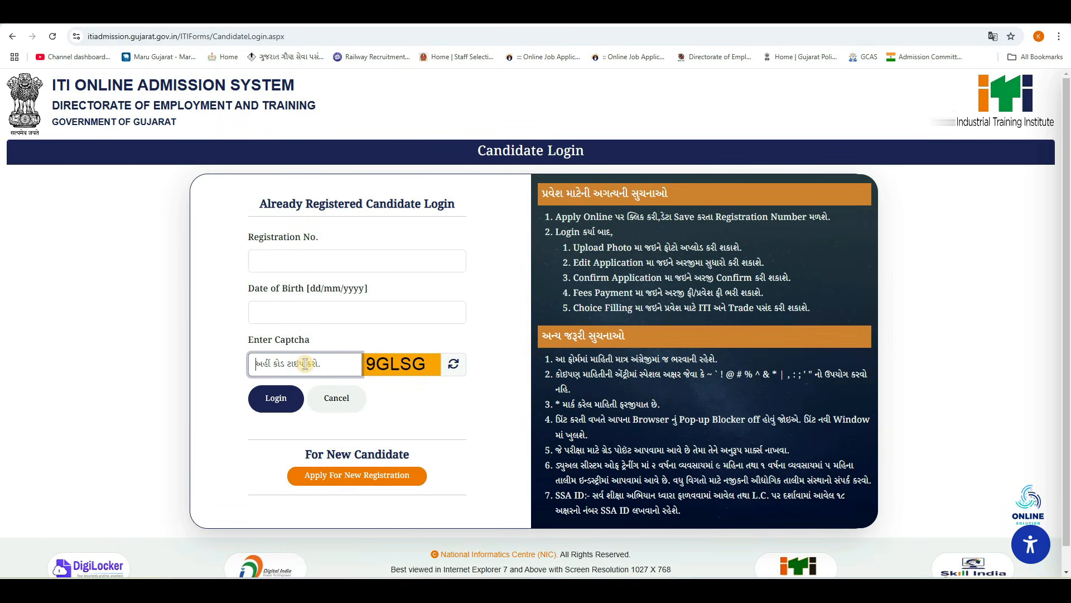
left_click(282, 406)
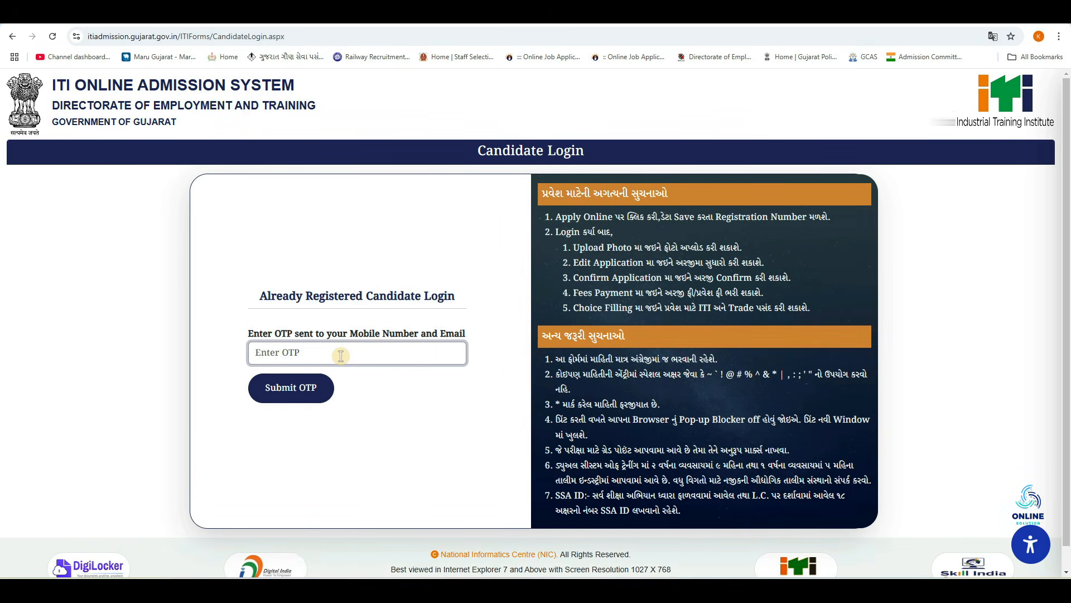
left_click(305, 393)
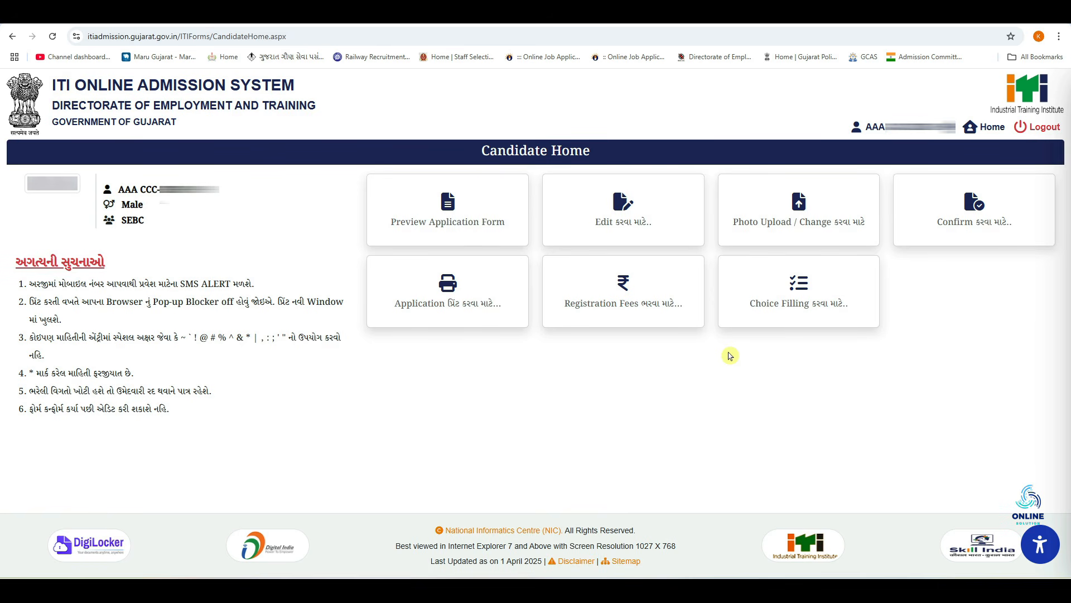
Choose 7th/8th/9th/10th based choice filling and accept the instructions
left_click(836, 301)
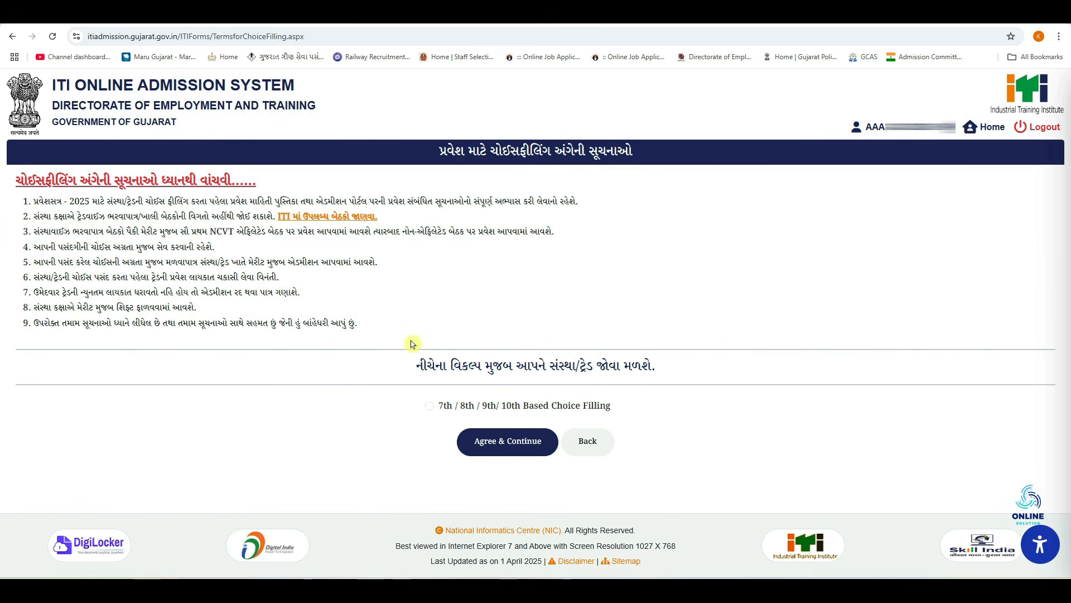
left_click(430, 407)
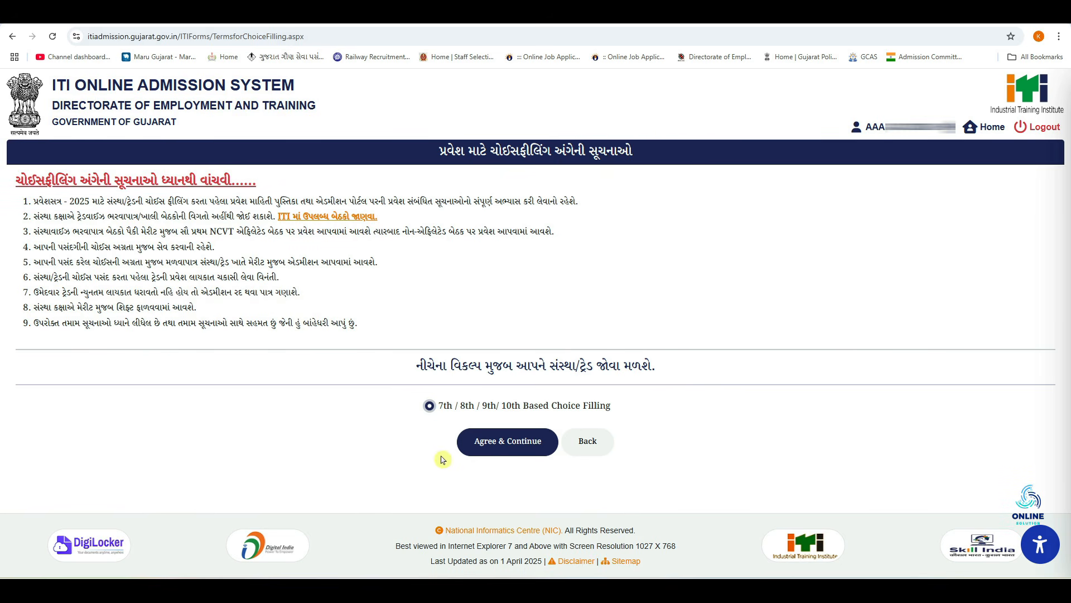
left_click(509, 447)
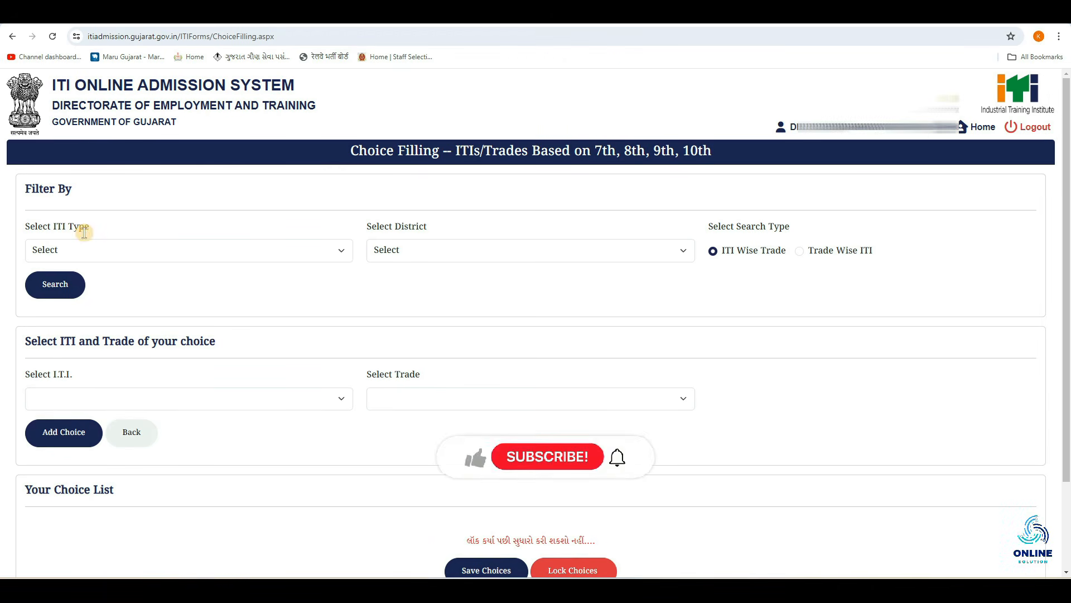
left_click(106, 252)
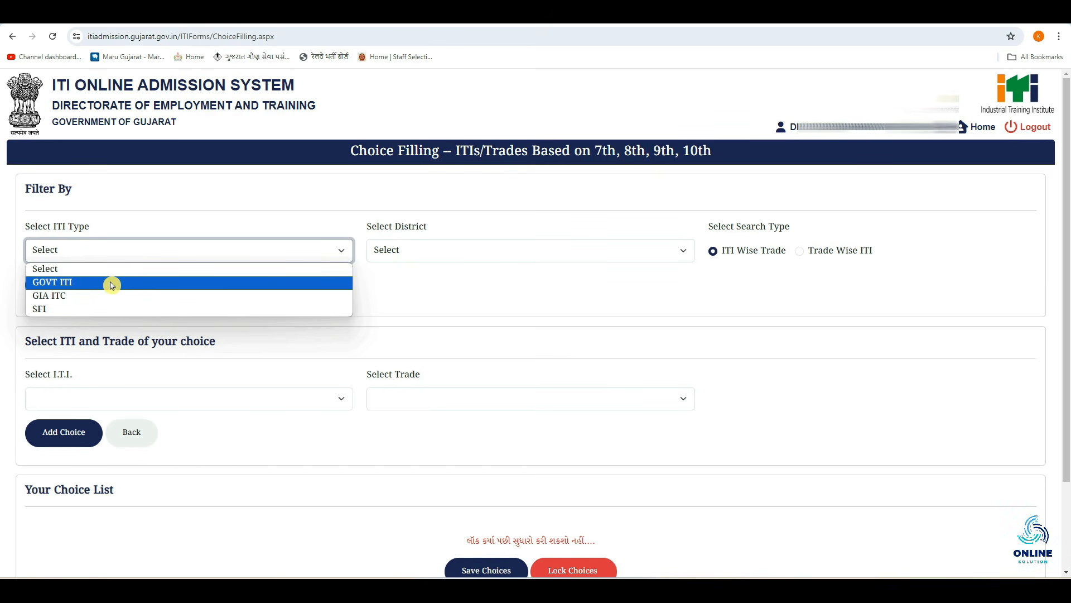
Search GOVT ITI institutes in the ભાવનગર district
left_click(108, 283)
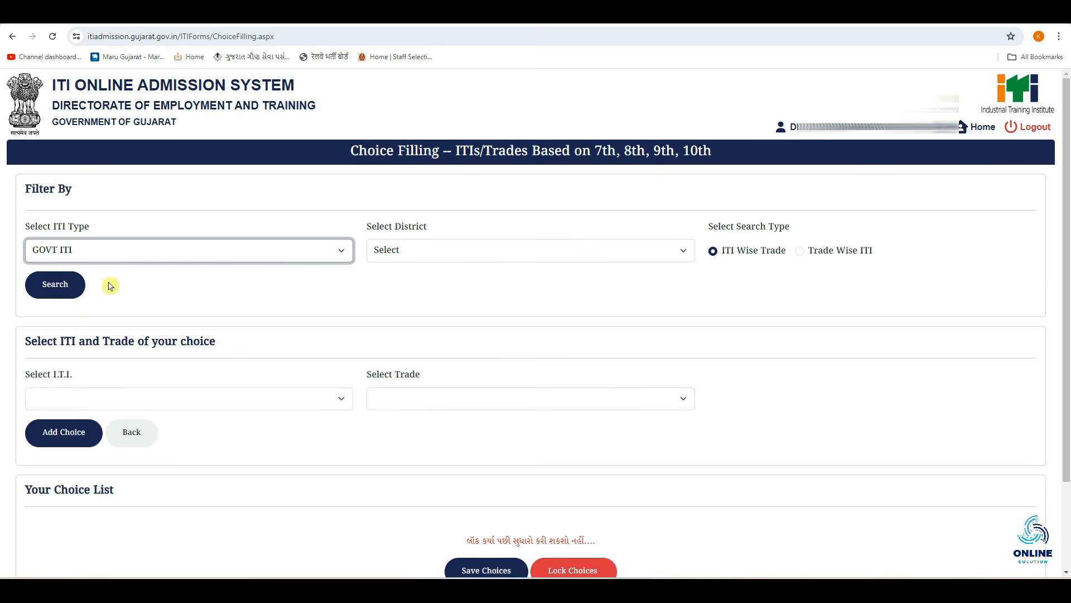
left_click(448, 256)
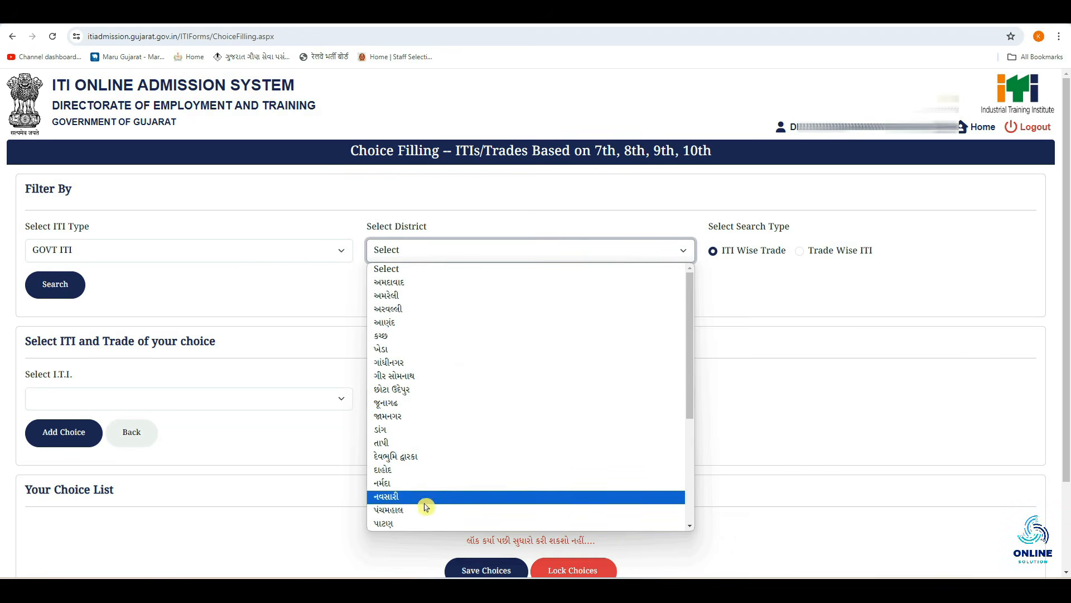
scroll(416, 323, "down", 3)
scroll(415, 324, "up", 3)
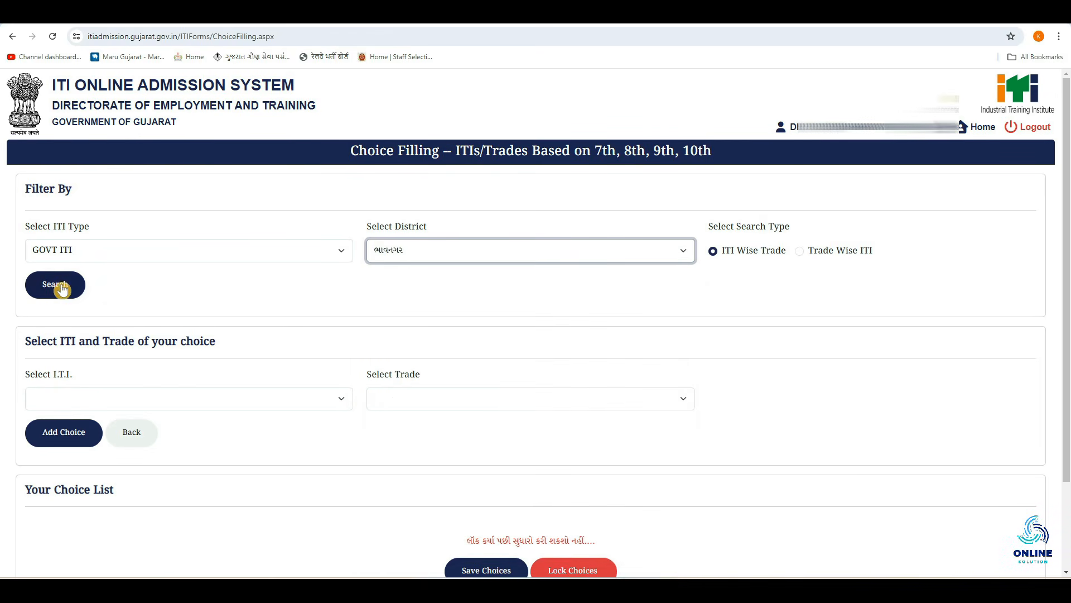
left_click(70, 289)
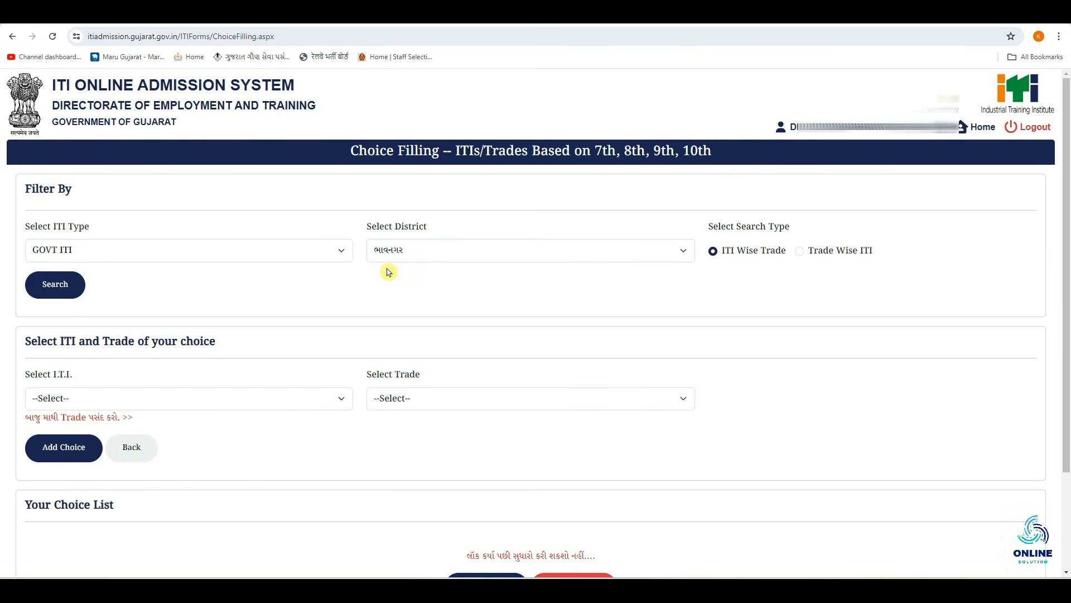
Add the ભાવનગર government ITI with trade વાયરમેન (Wireman) as choice 1
left_click(168, 400)
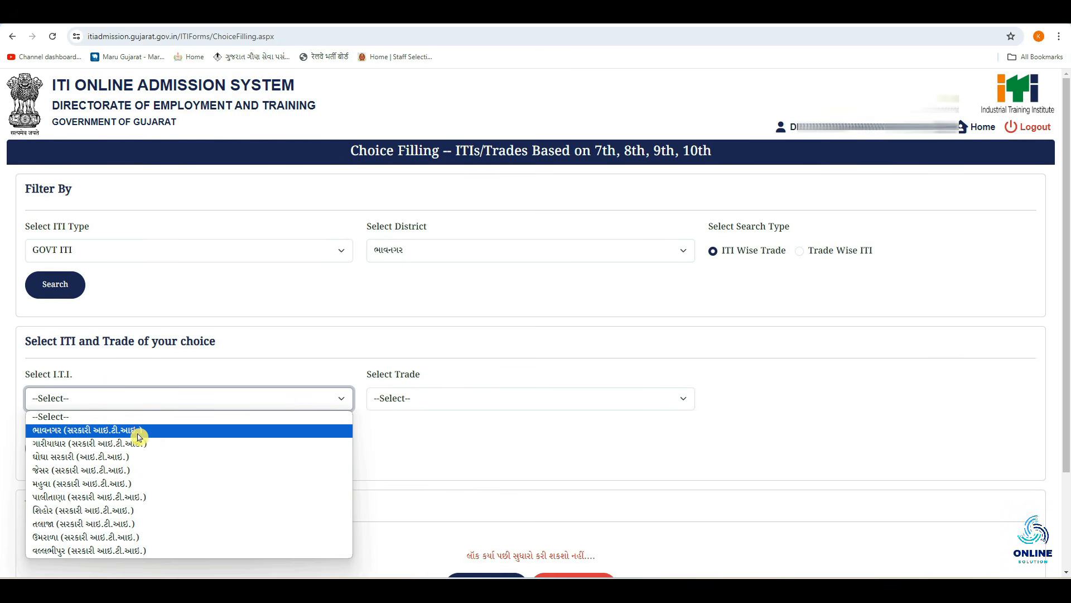
left_click(192, 433)
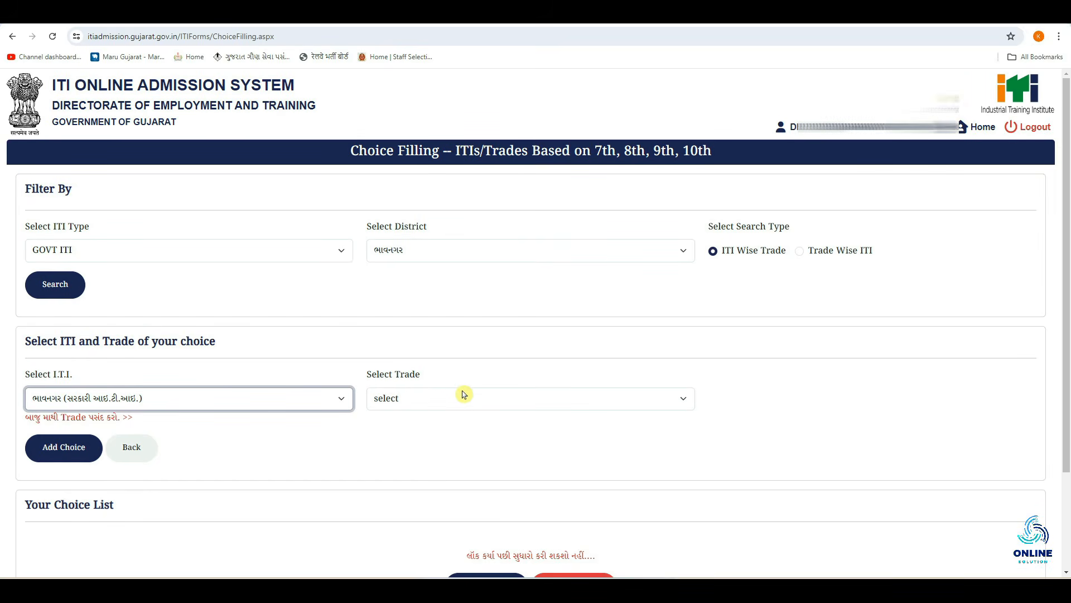
left_click(441, 402)
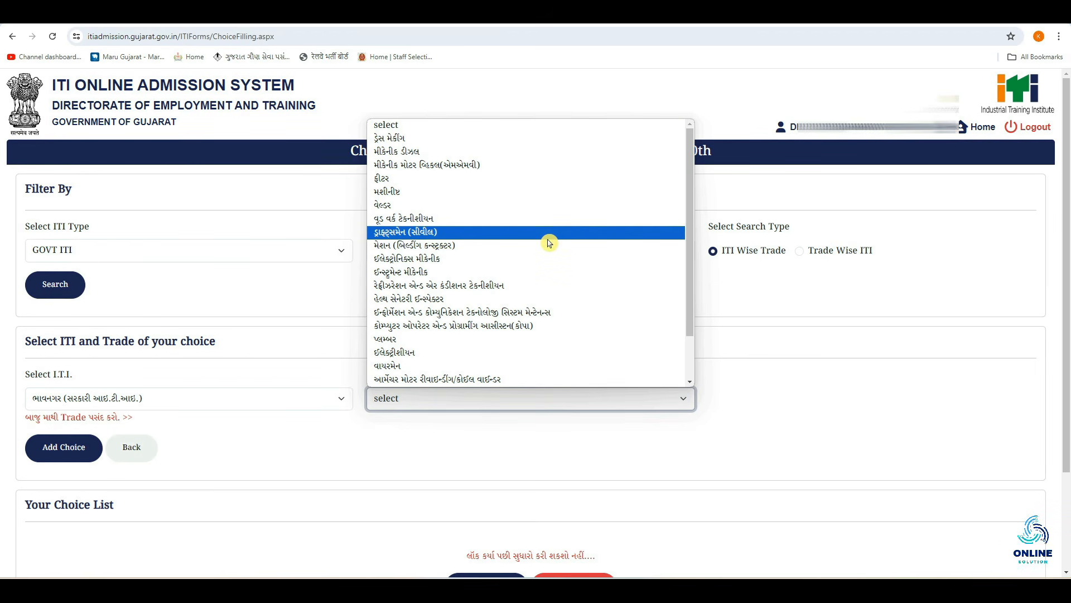
scroll(536, 243, "down", 2)
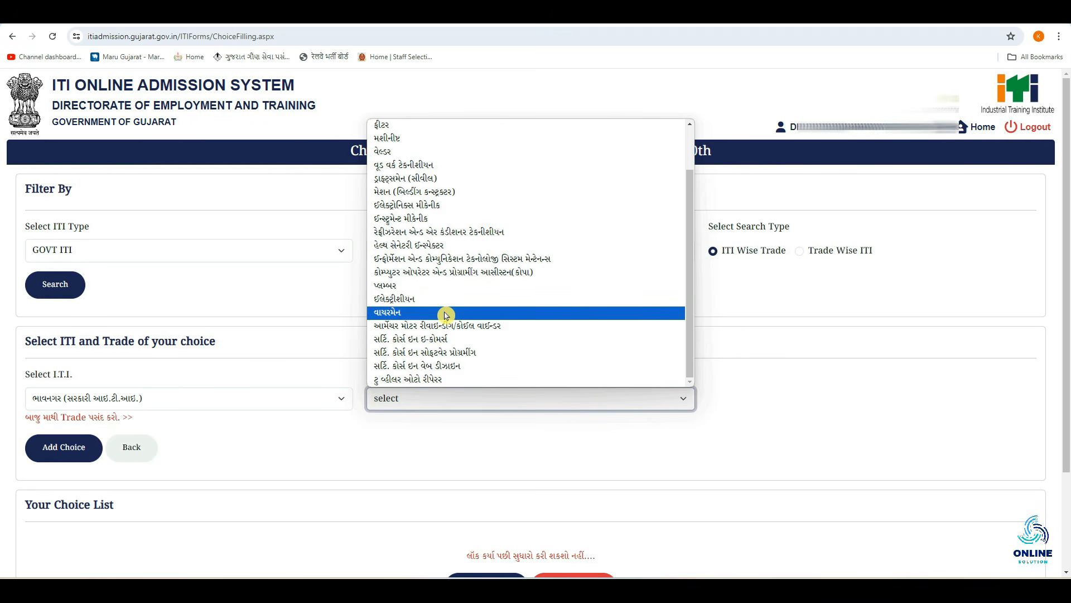
left_click(446, 314)
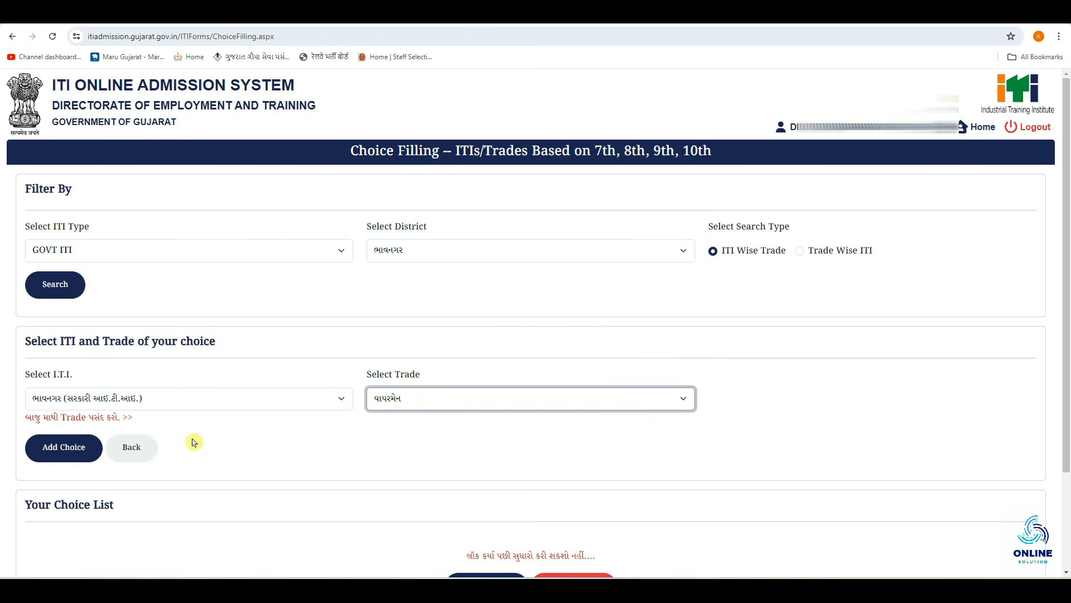
left_click(46, 455)
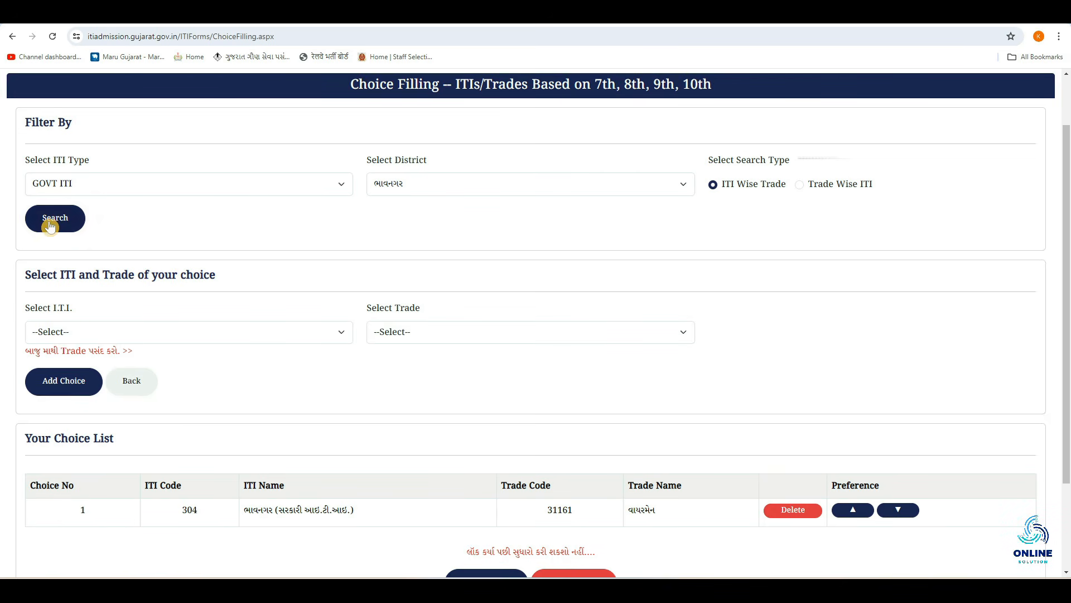
Add the ભાવનગર ITI with trade વેલ્ડર (Welder) as choice 2
left_click(104, 335)
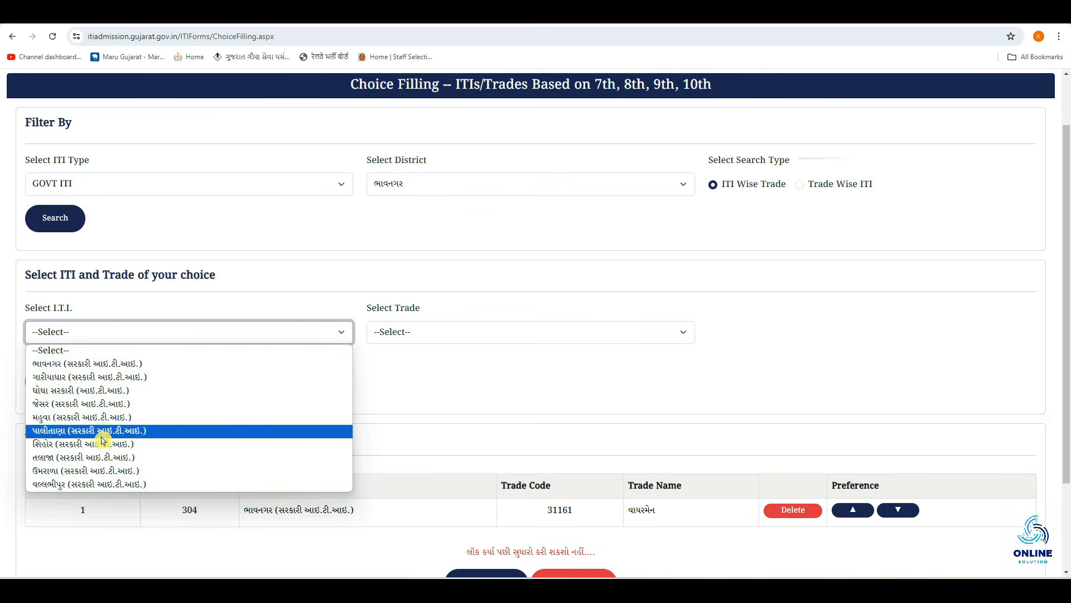
left_click(117, 365)
left_click(486, 332)
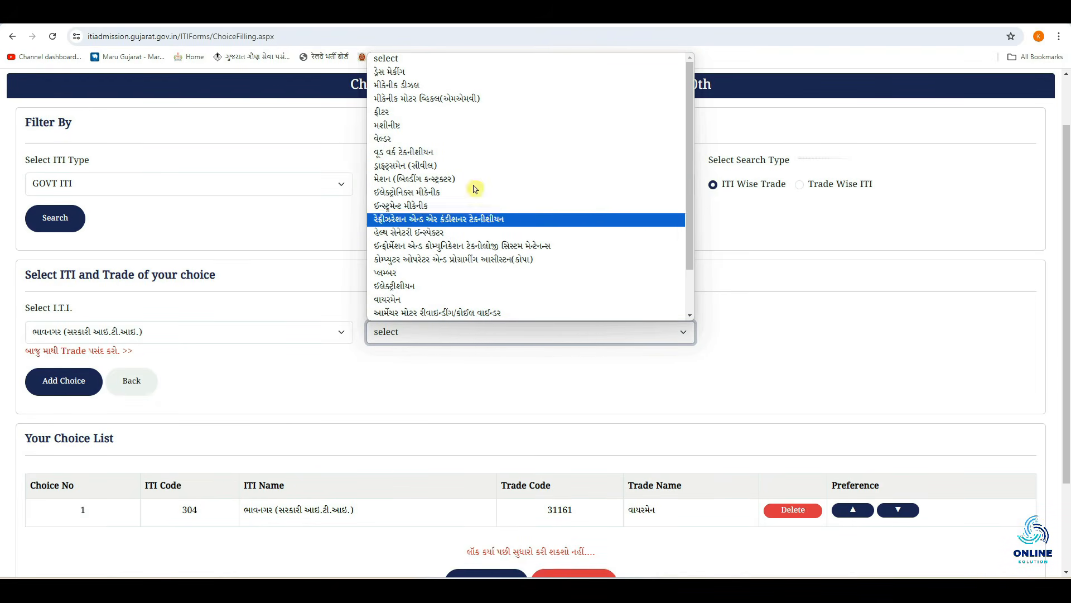
left_click(456, 140)
left_click(66, 384)
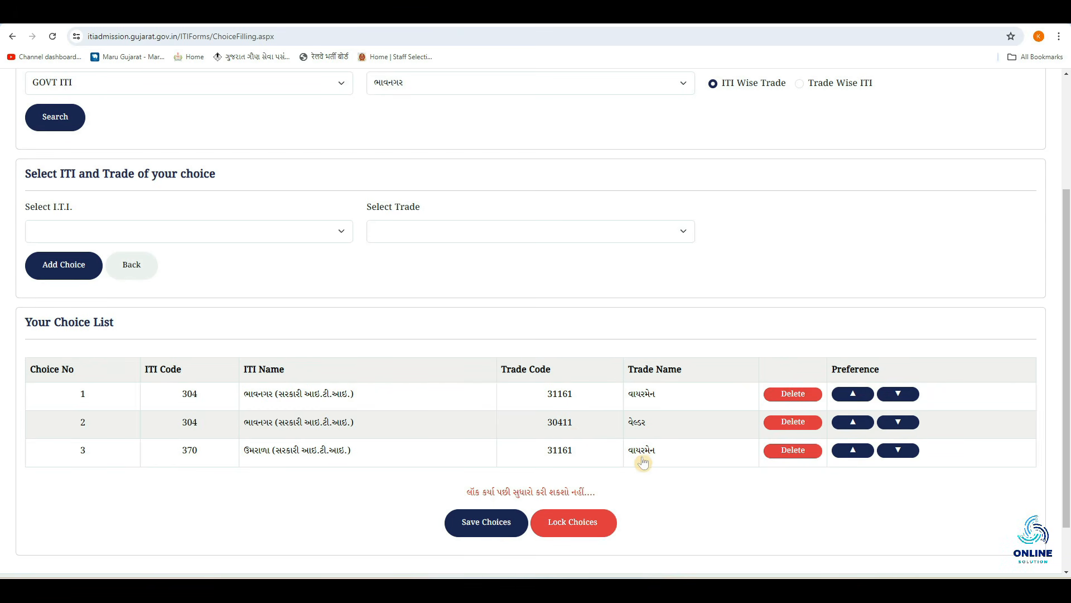
Move the third choice up one preference and lock the three-choice list
left_click(854, 450)
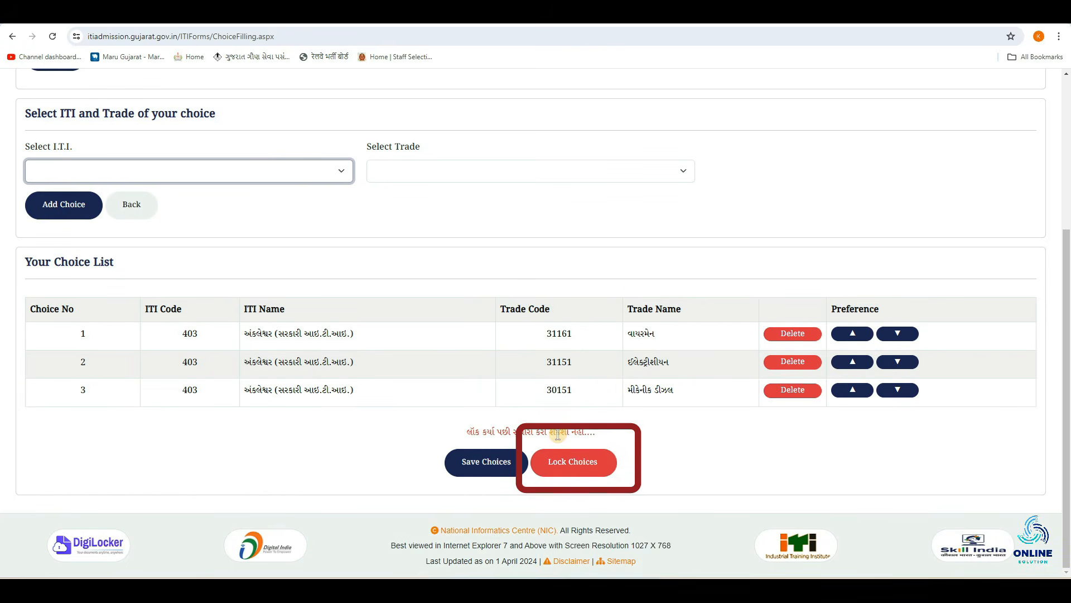
left_click(604, 474)
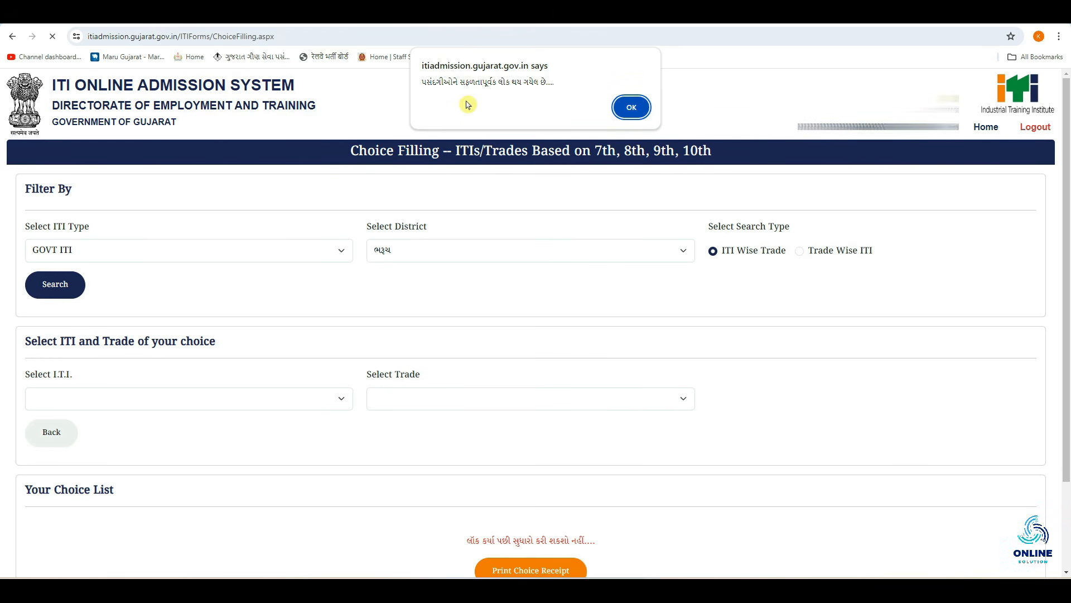
Dismiss the choices-locked alert and bring up the printable choice-filling receipt listing the four Ankleshwar ITI choices
left_click(632, 106)
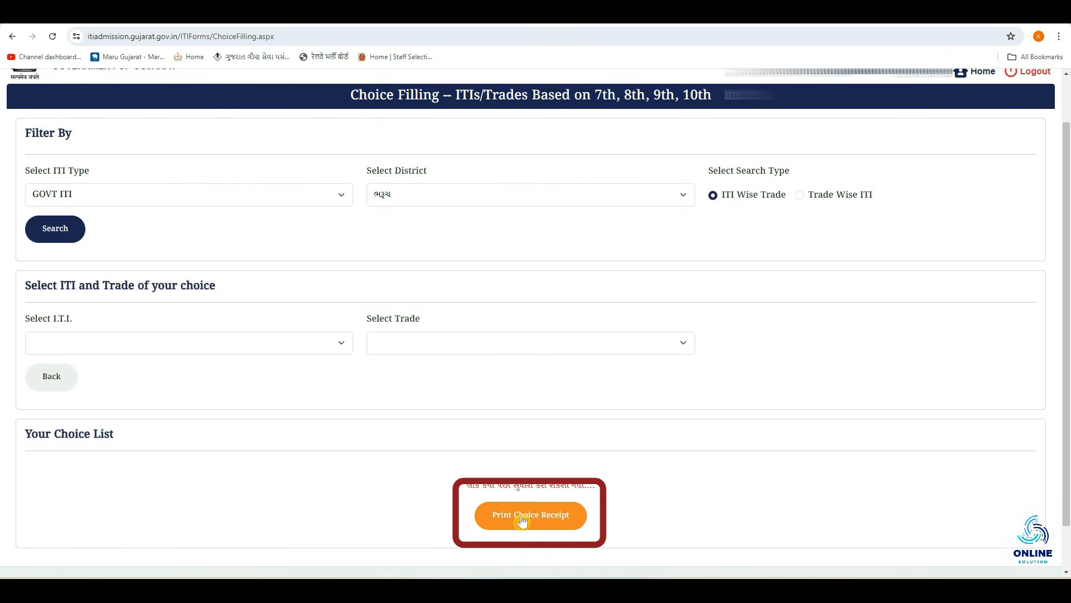
left_click(522, 519)
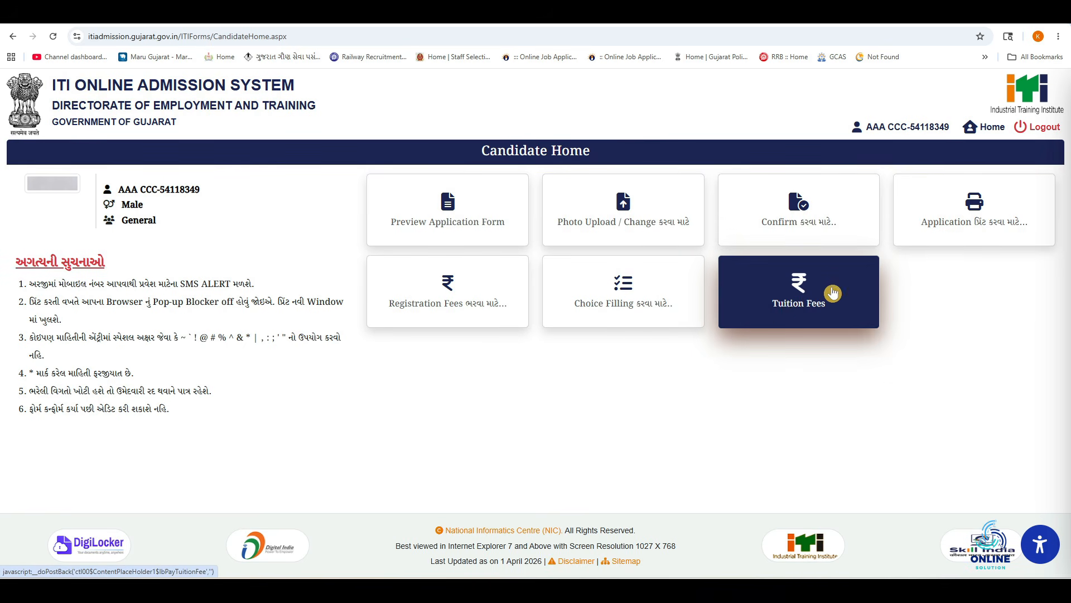
Go to the public Index page with registration and login options, ending the candidate session
left_click(819, 314)
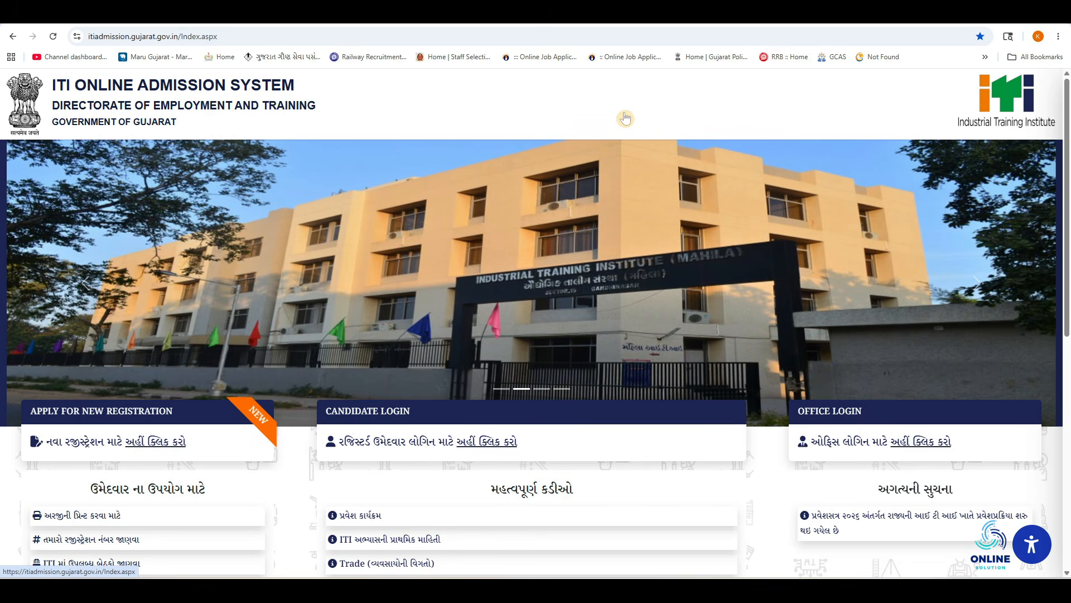